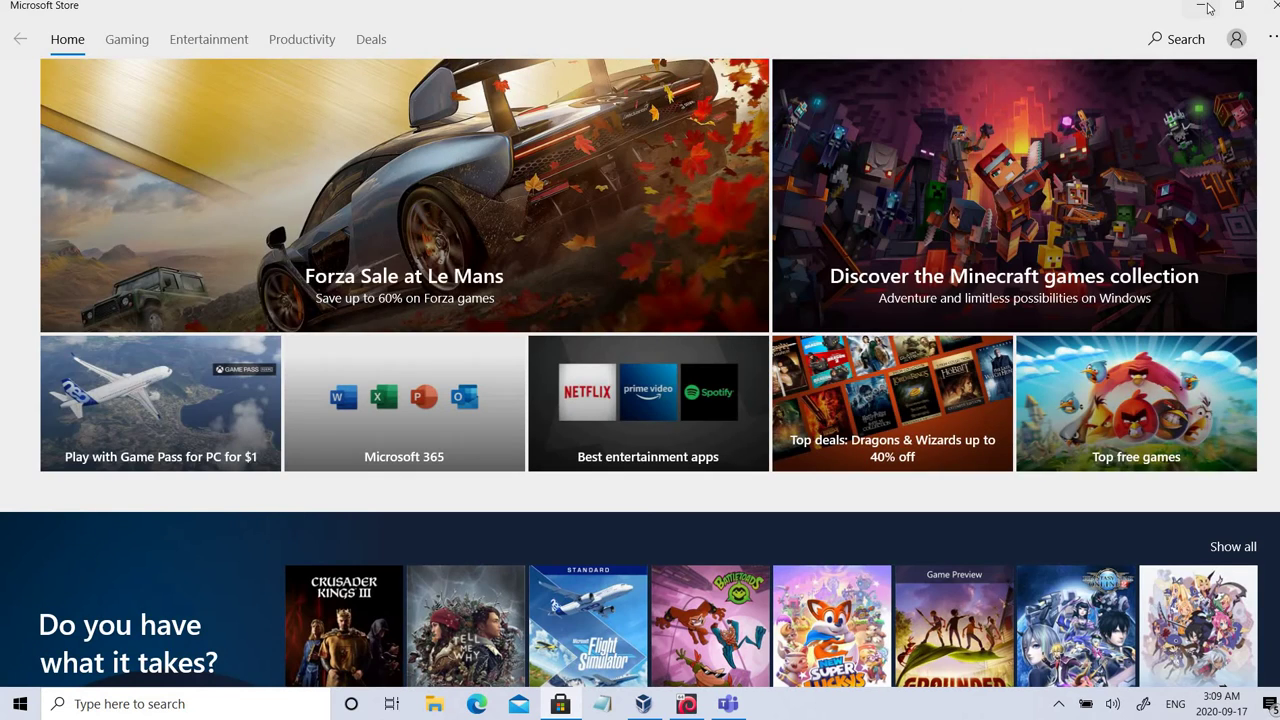
Step: Switch to Firefox in the Kali Linux virtual machine, search the web for "aws" and open the Amazon Web Services site
{"action": "left_click", "coordinate": [1205, 8]}
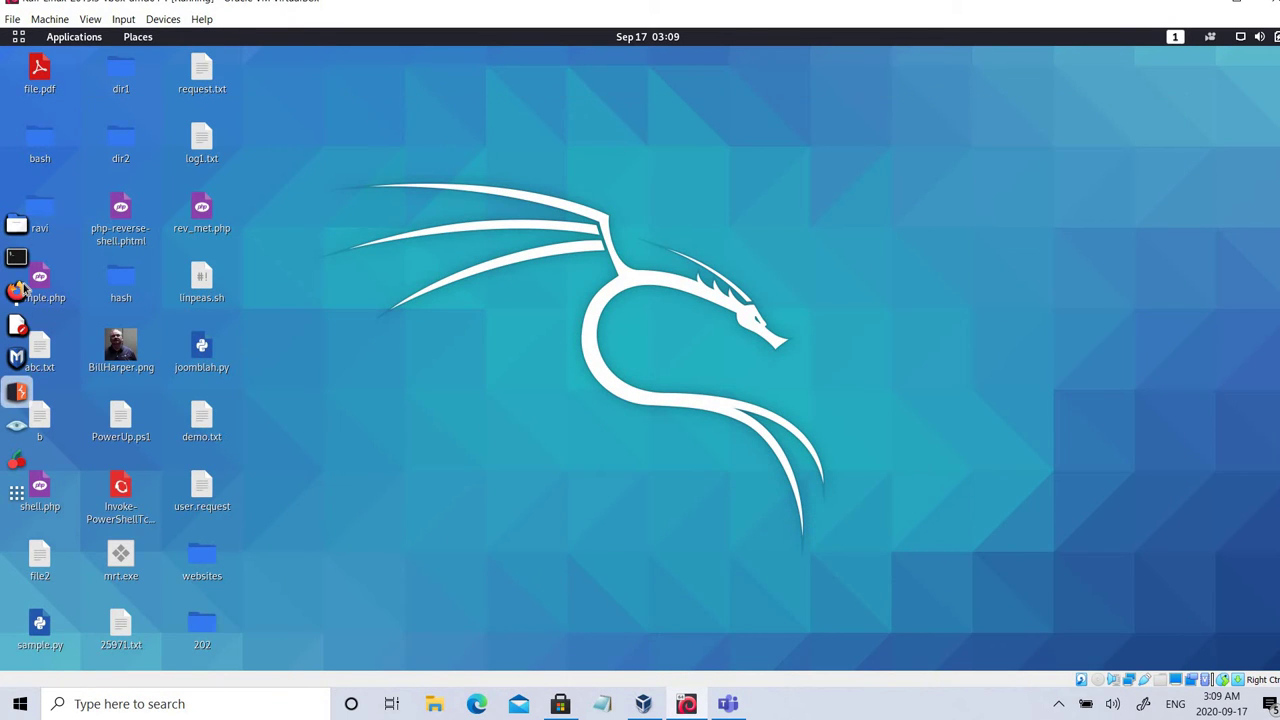
{"action": "left_click", "coordinate": [17, 290]}
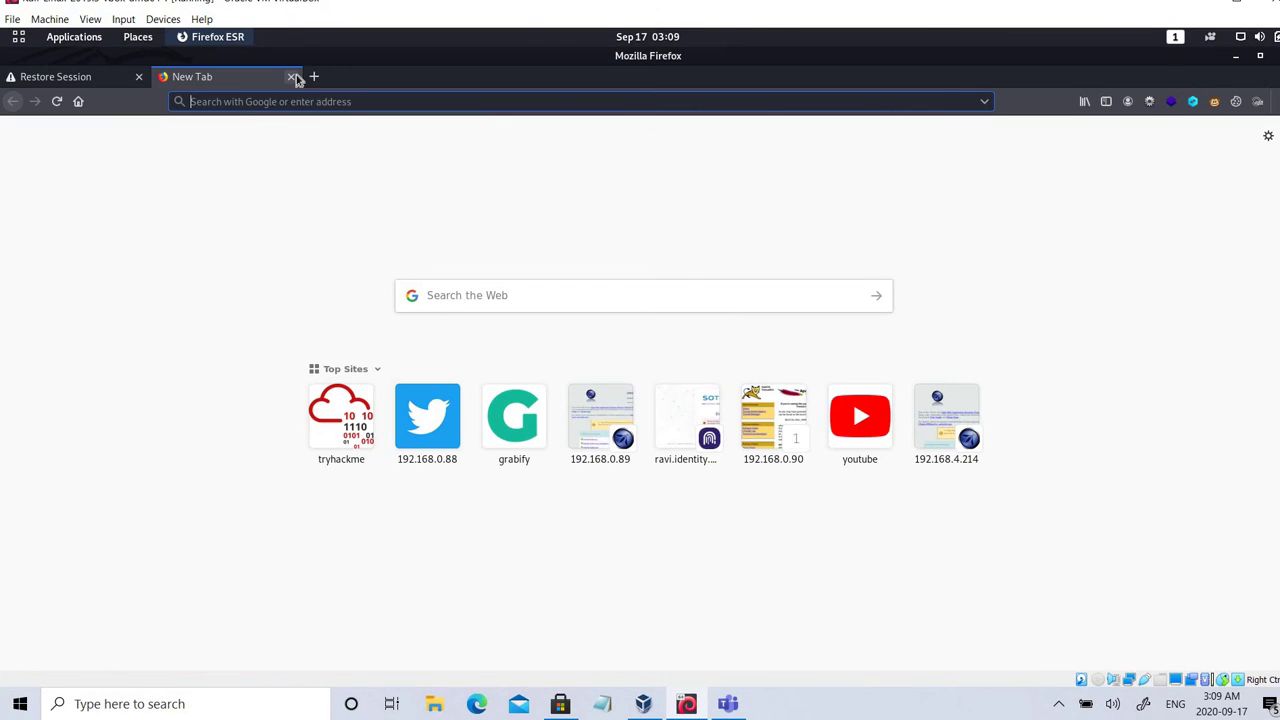
{"action": "type", "text": "aws"}
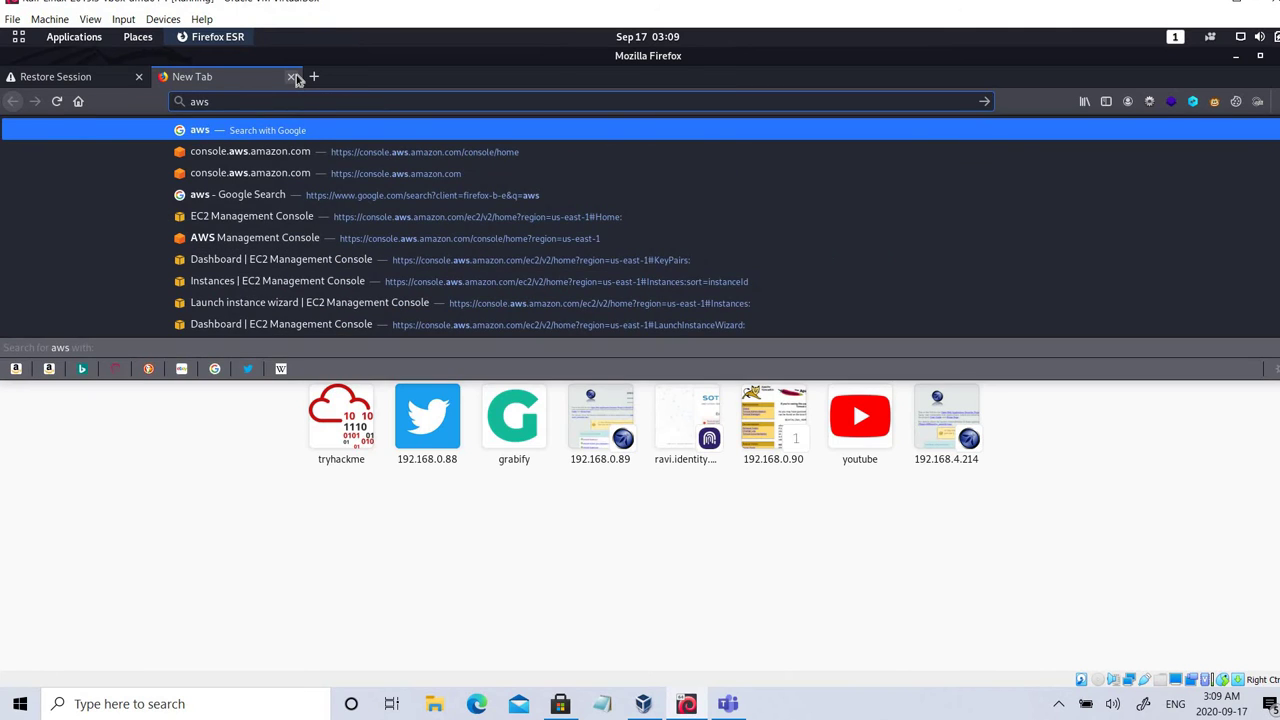
{"action": "key", "text": "Return"}
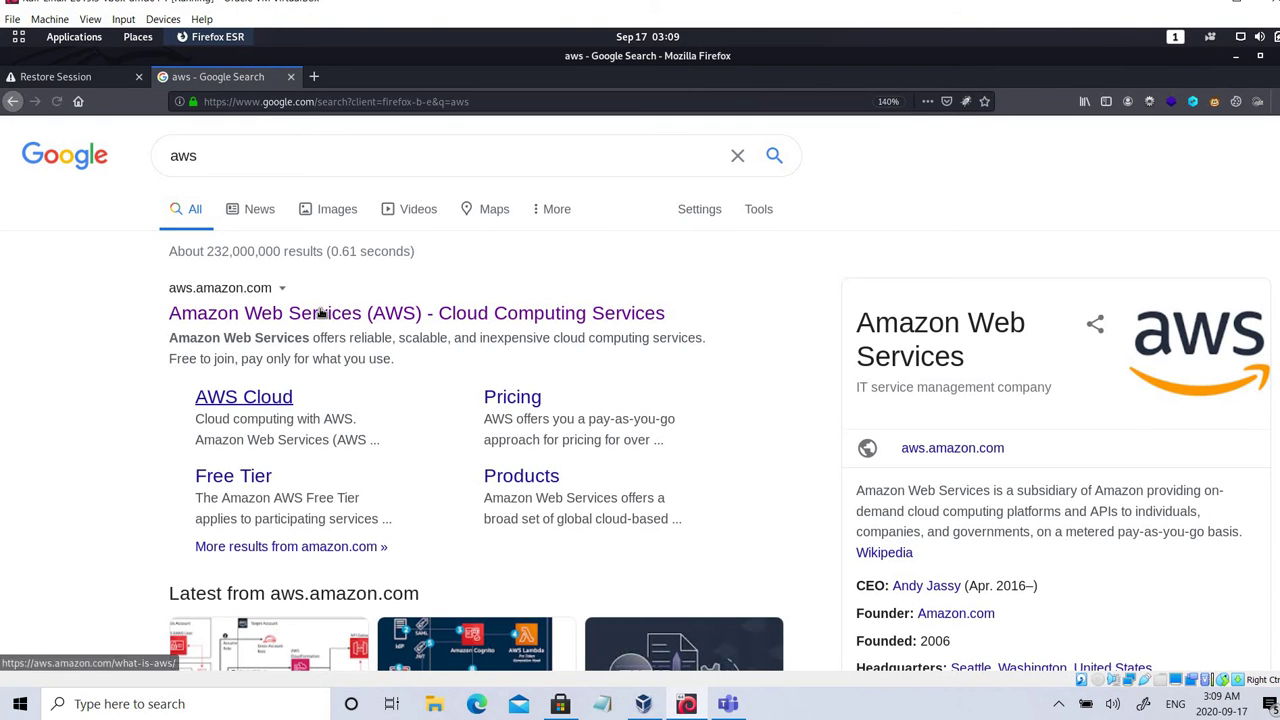
{"action": "left_click", "coordinate": [322, 313]}
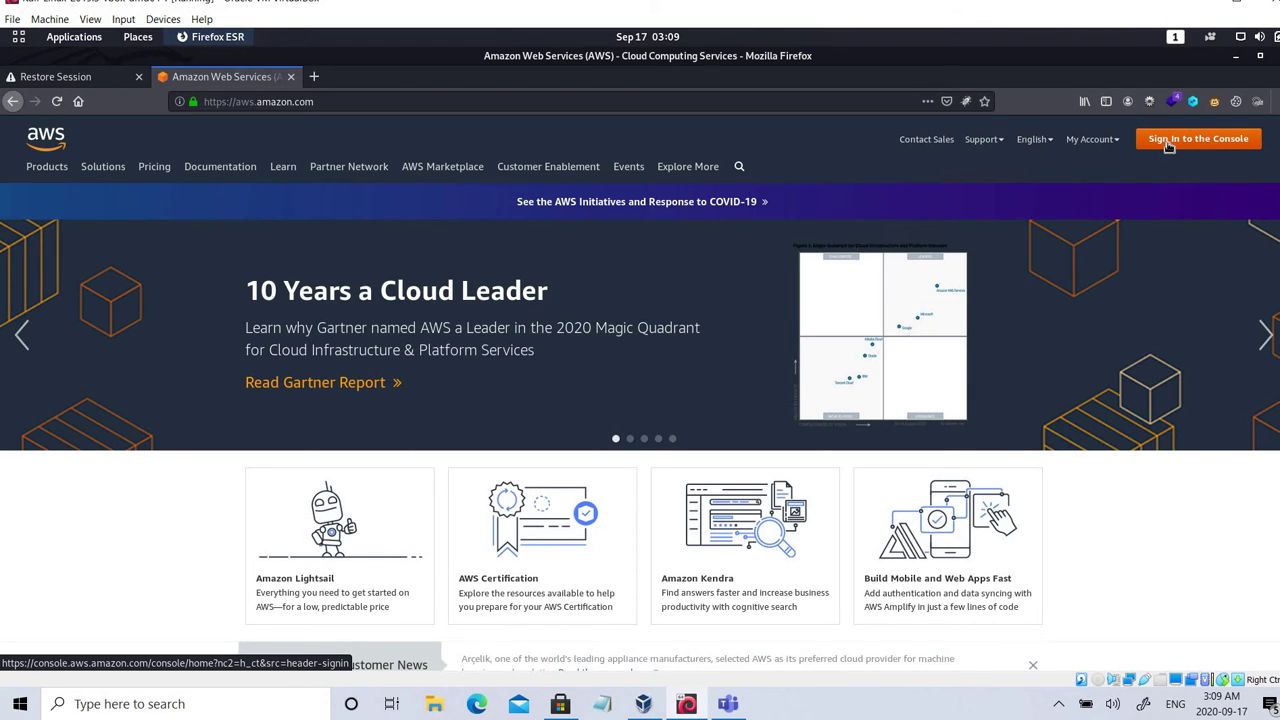
Step: Enter the AWS Management Console and open the EC2 service from the Compute group
{"action": "left_click", "coordinate": [1168, 143]}
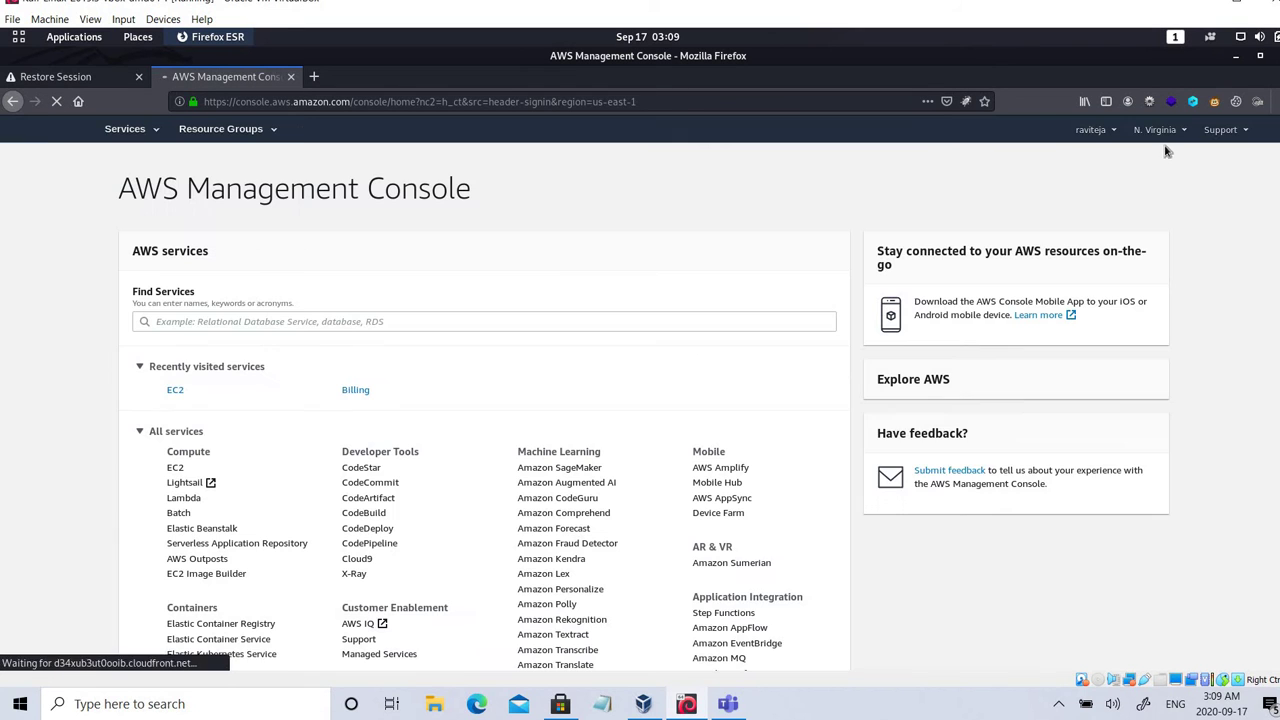
{"action": "left_click", "coordinate": [1098, 133]}
{"action": "left_click", "coordinate": [646, 218]}
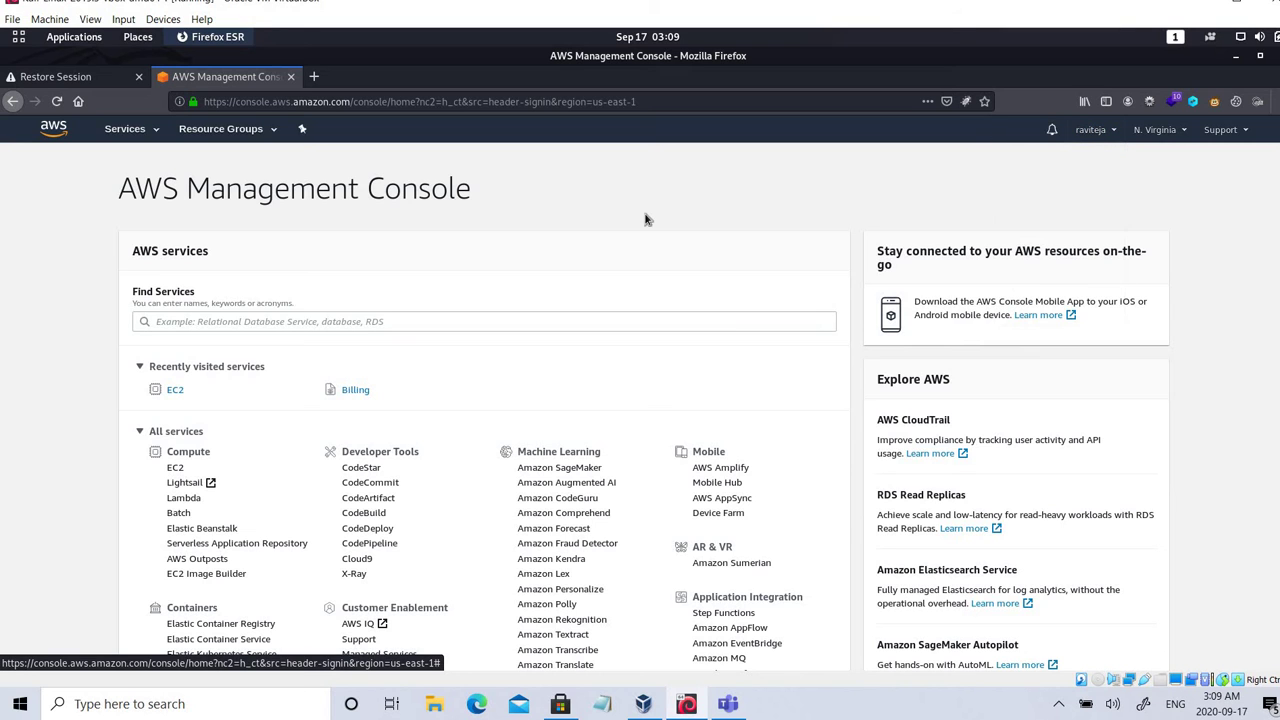
{"action": "scroll", "coordinate": [646, 218], "scroll_direction": "down", "scroll_amount": 2}
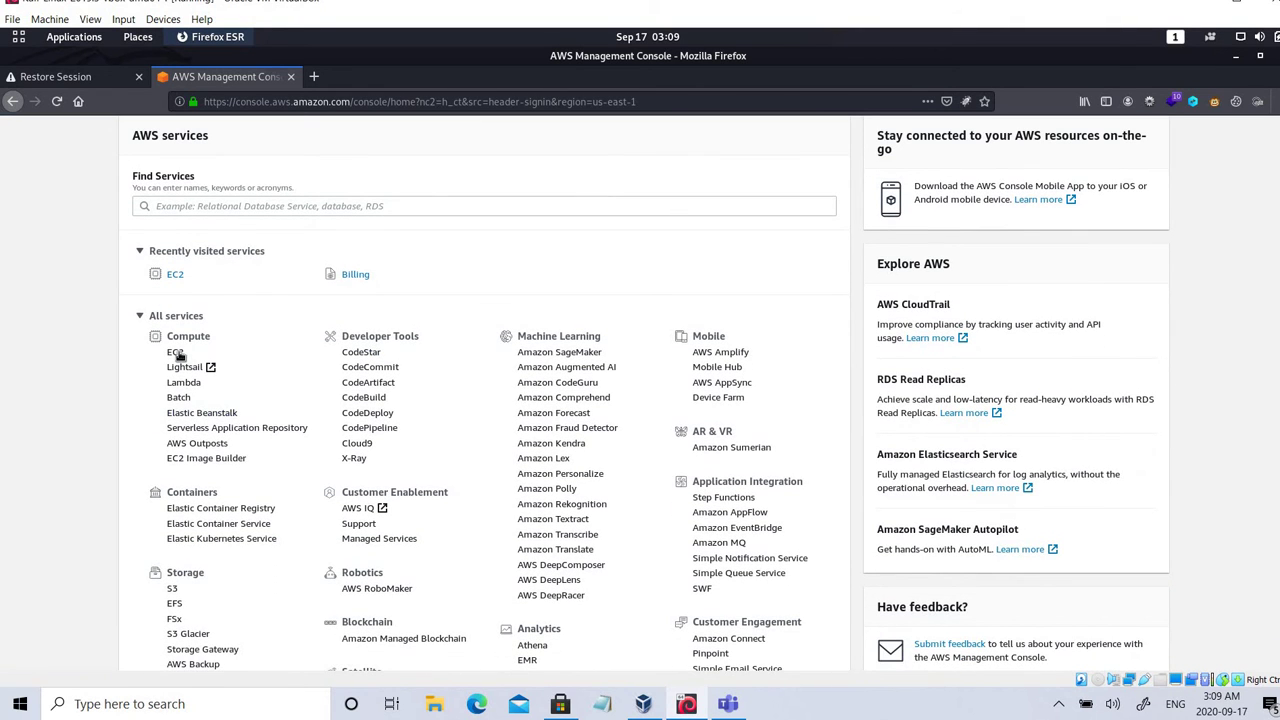
{"action": "left_click", "coordinate": [176, 353]}
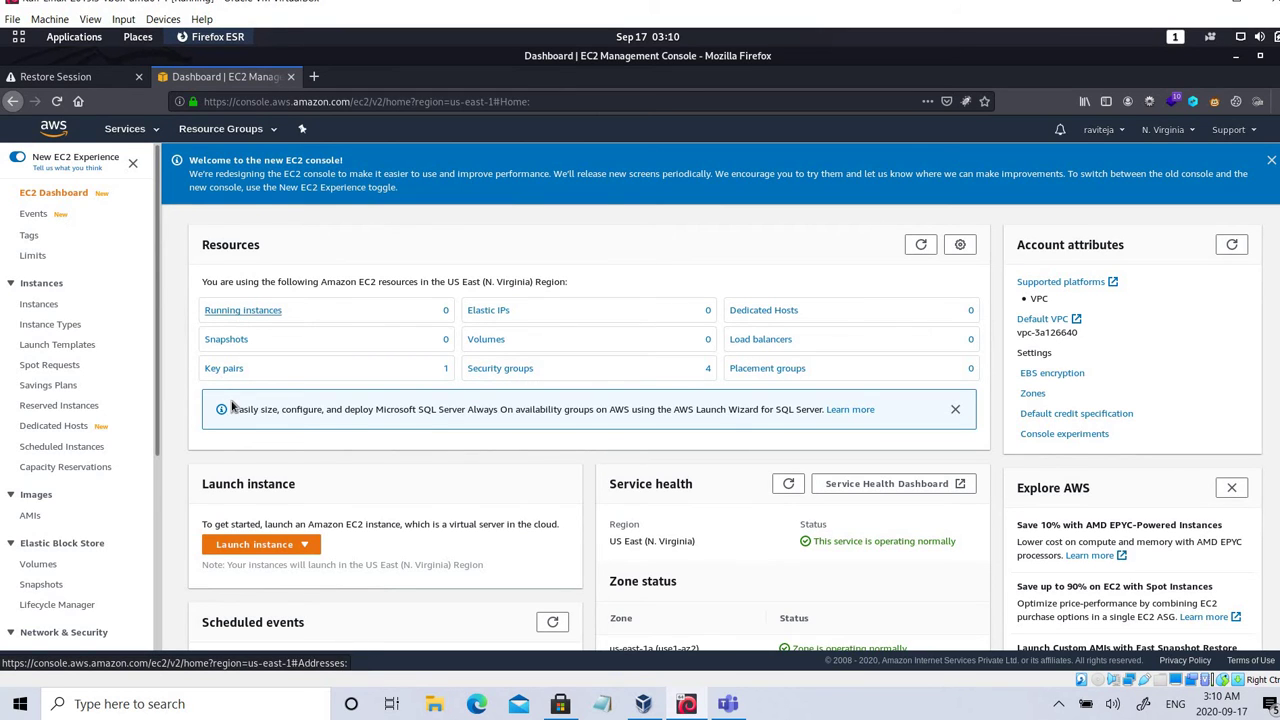
Step: Start launching a new EC2 instance and select the 64-bit (x86) Amazon Linux 2 AMI (HVM), SSD Volume Type
{"action": "scroll", "coordinate": [232, 407], "scroll_direction": "down", "scroll_amount": 2}
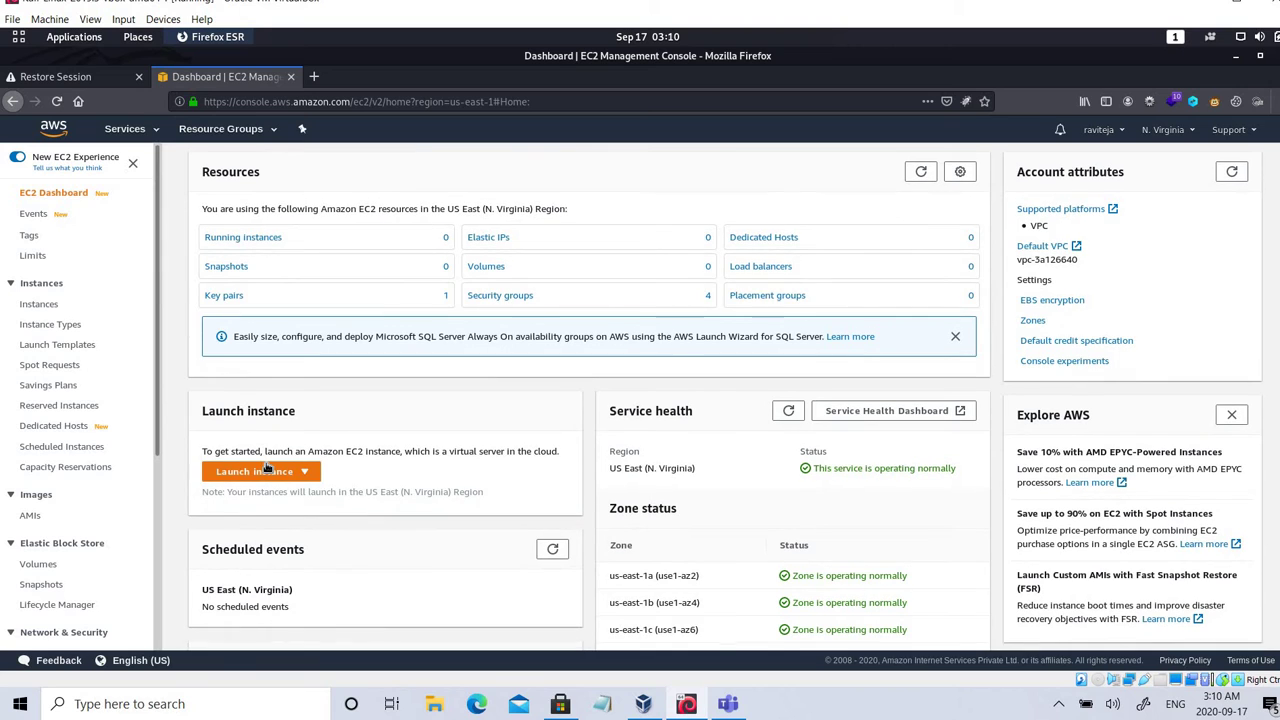
{"action": "left_click", "coordinate": [262, 471]}
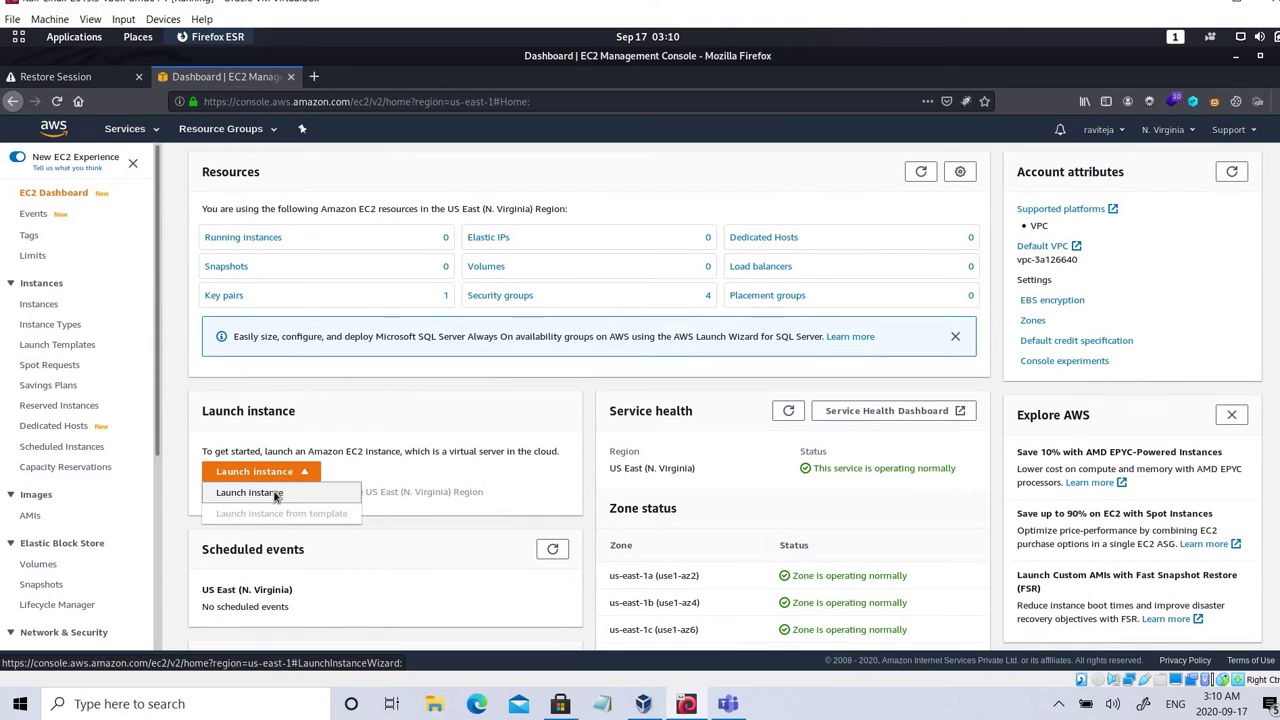
{"action": "left_click", "coordinate": [276, 496]}
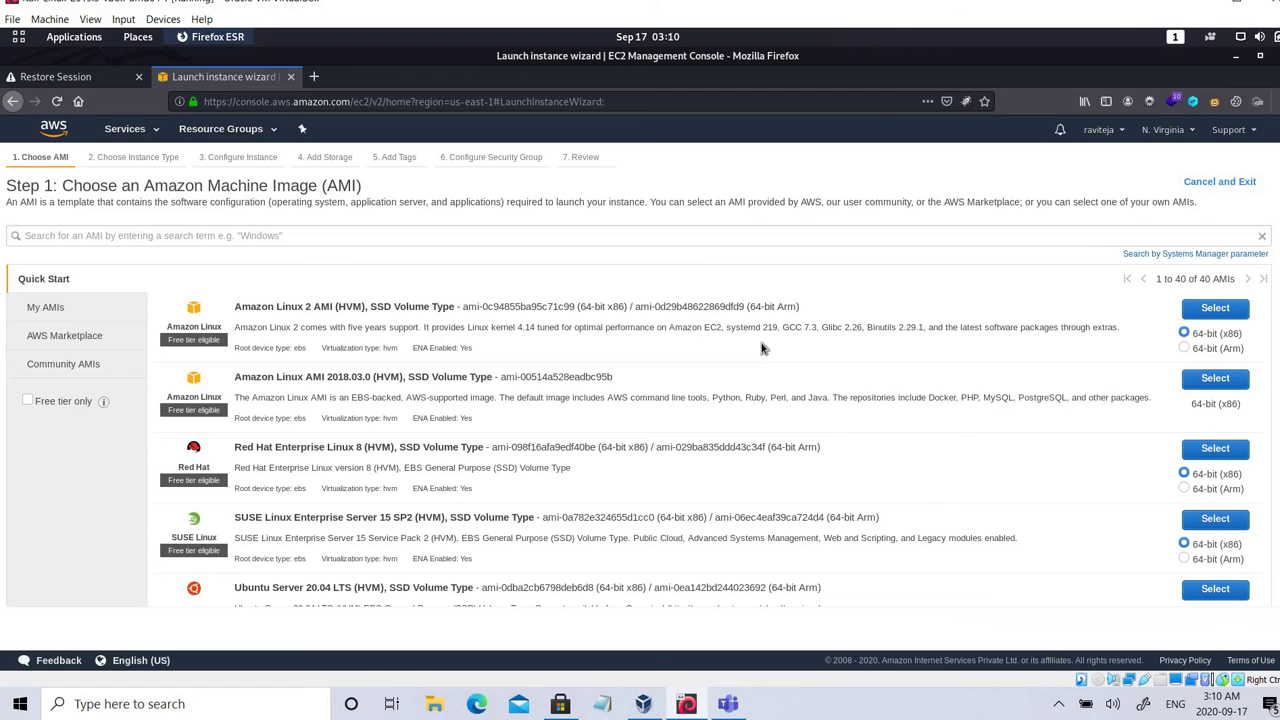
{"action": "scroll", "coordinate": [761, 348], "scroll_direction": "down", "scroll_amount": 5}
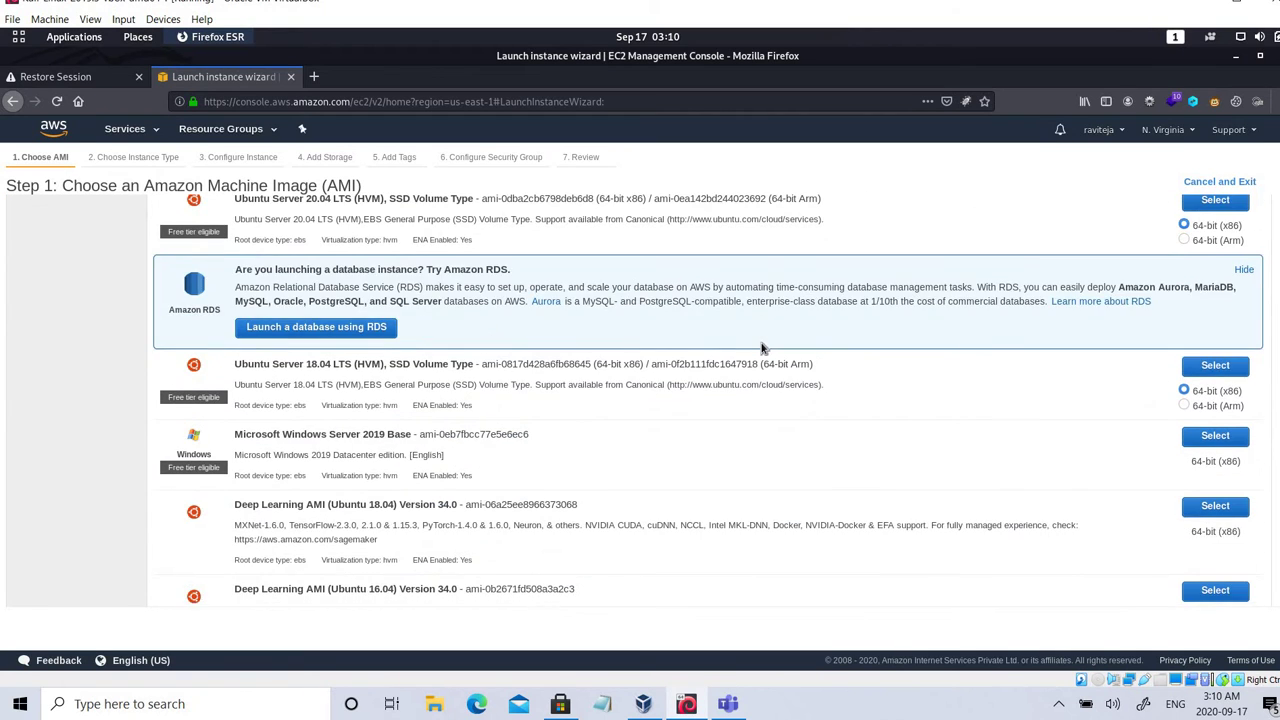
{"action": "scroll", "coordinate": [761, 348], "scroll_direction": "up", "scroll_amount": 5}
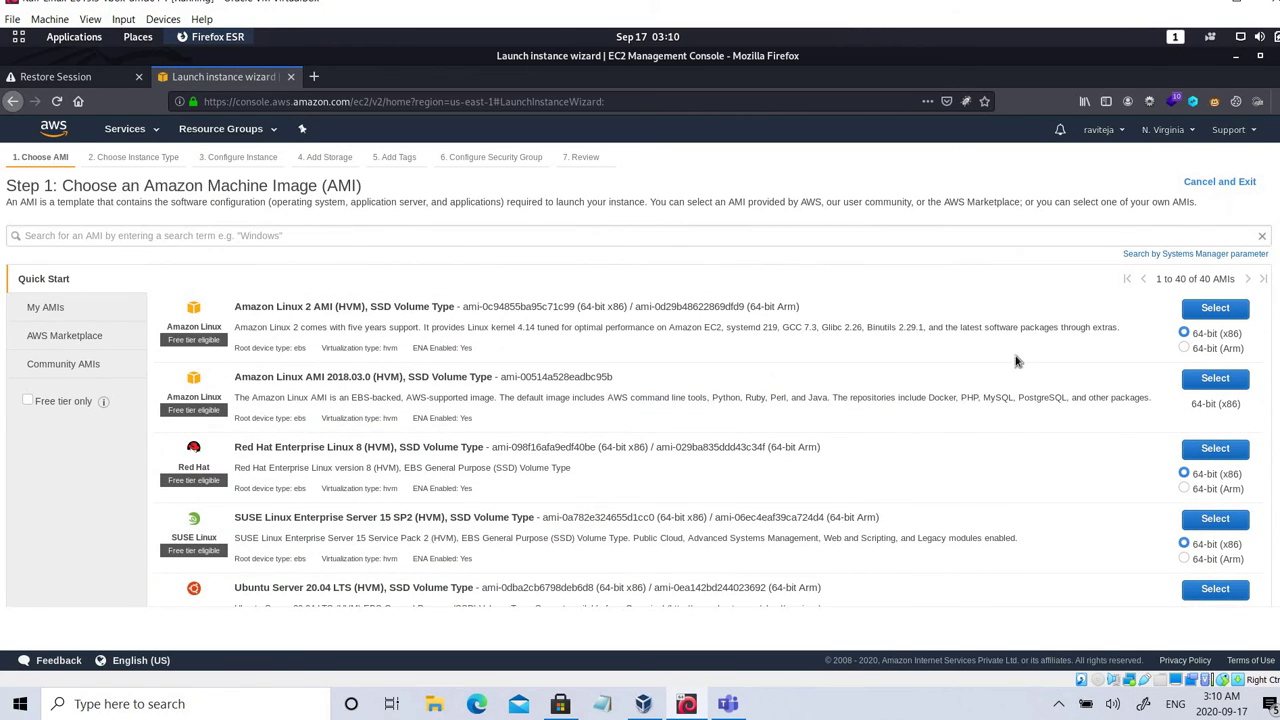
{"action": "left_click", "coordinate": [1218, 309]}
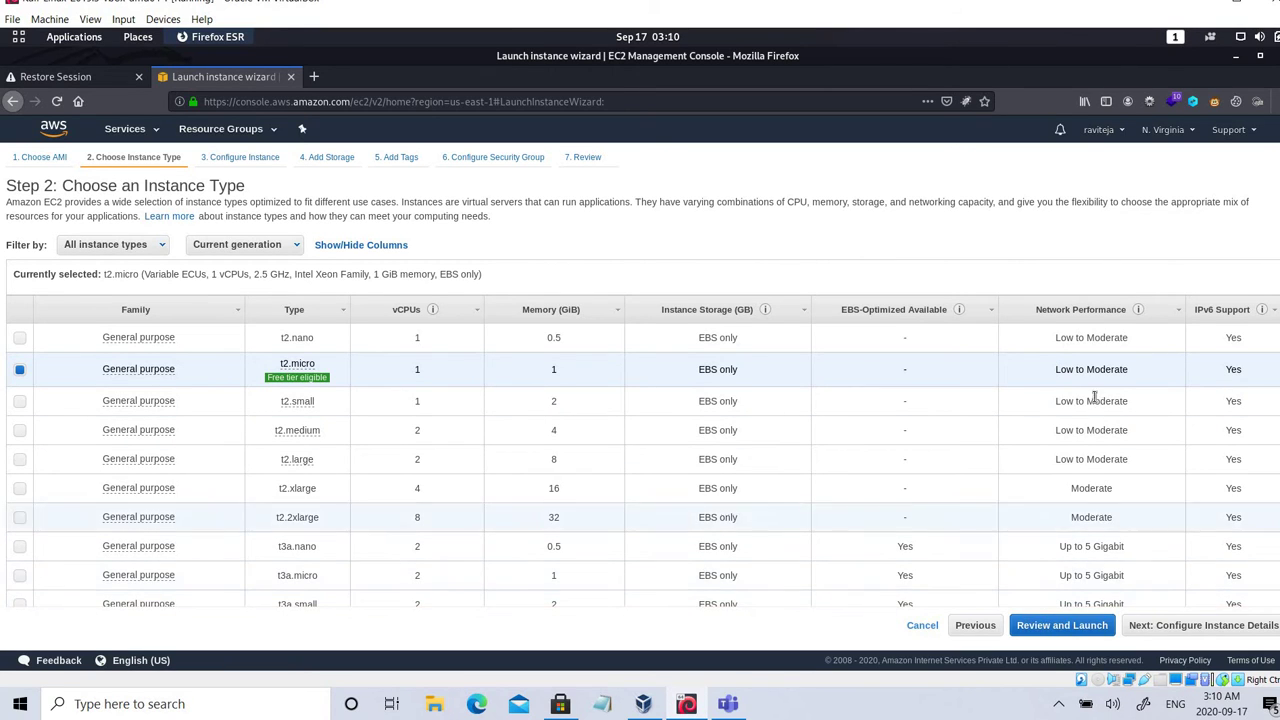
Step: Accept the t2.micro instance type and the default instance details, and continue to the storage settings
{"action": "left_click", "coordinate": [1167, 628]}
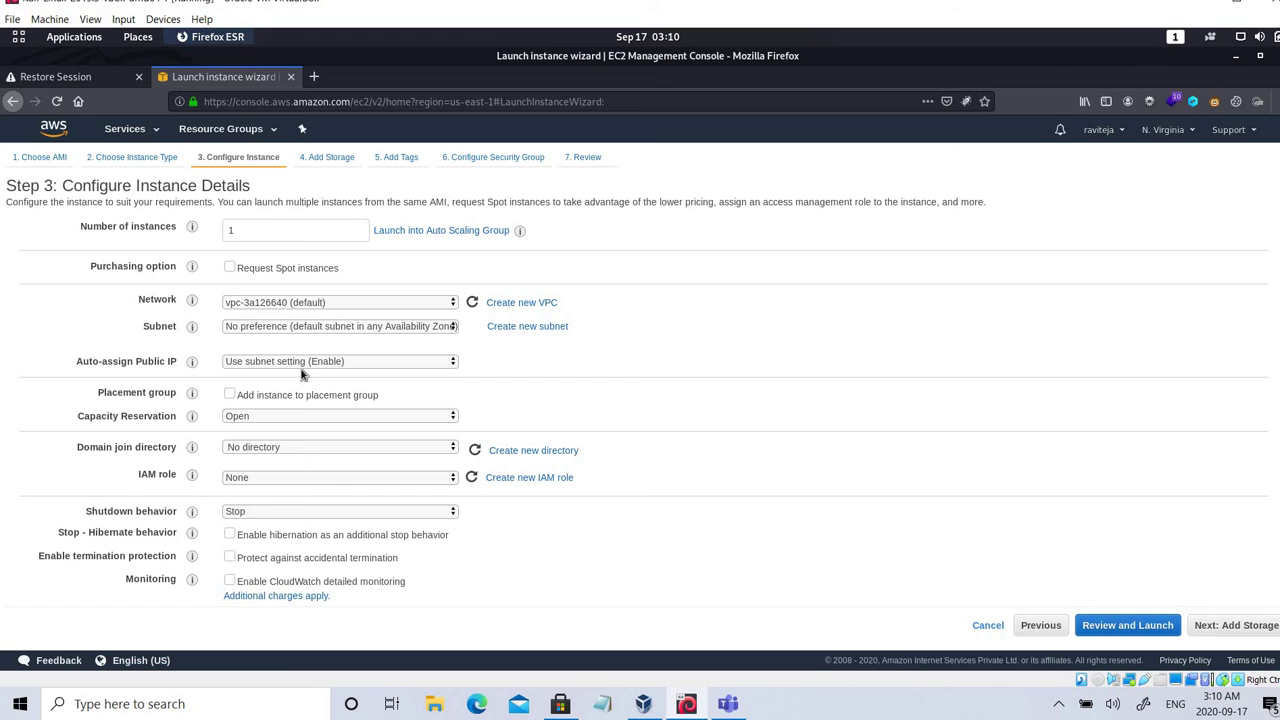
{"action": "scroll", "coordinate": [305, 537], "scroll_direction": "down", "scroll_amount": 6}
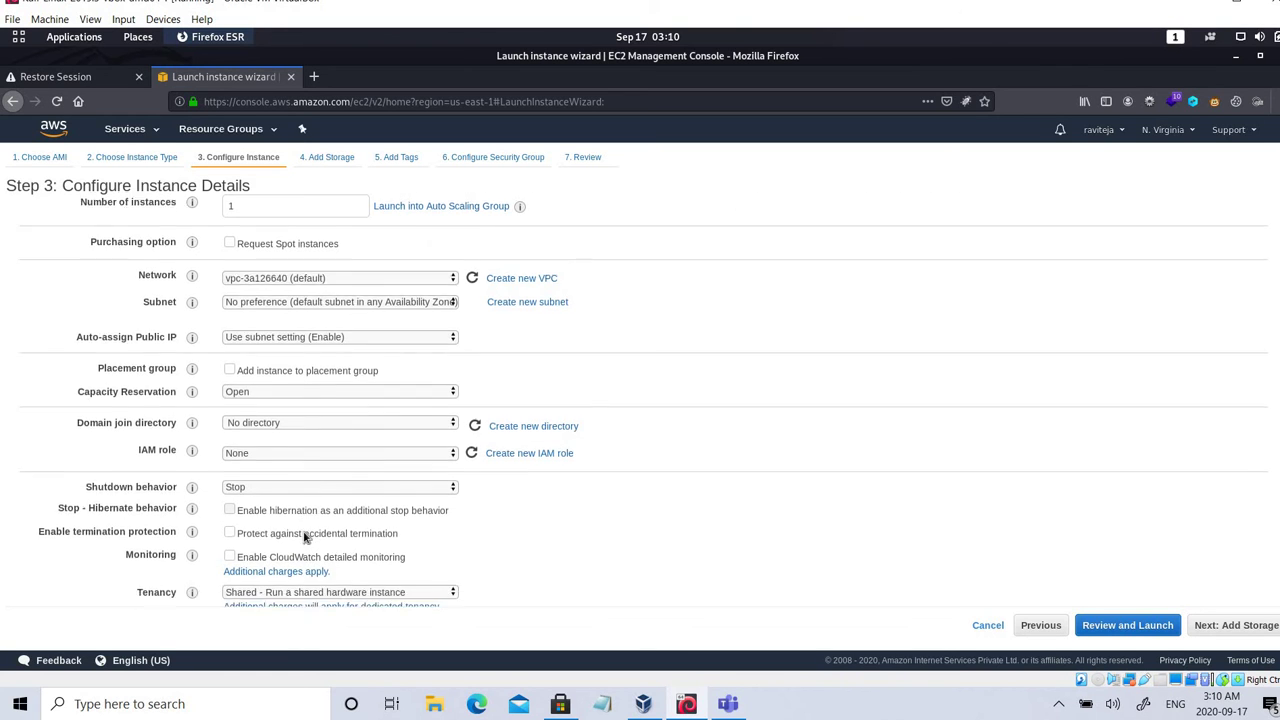
{"action": "scroll", "coordinate": [305, 537], "scroll_direction": "down", "scroll_amount": 1}
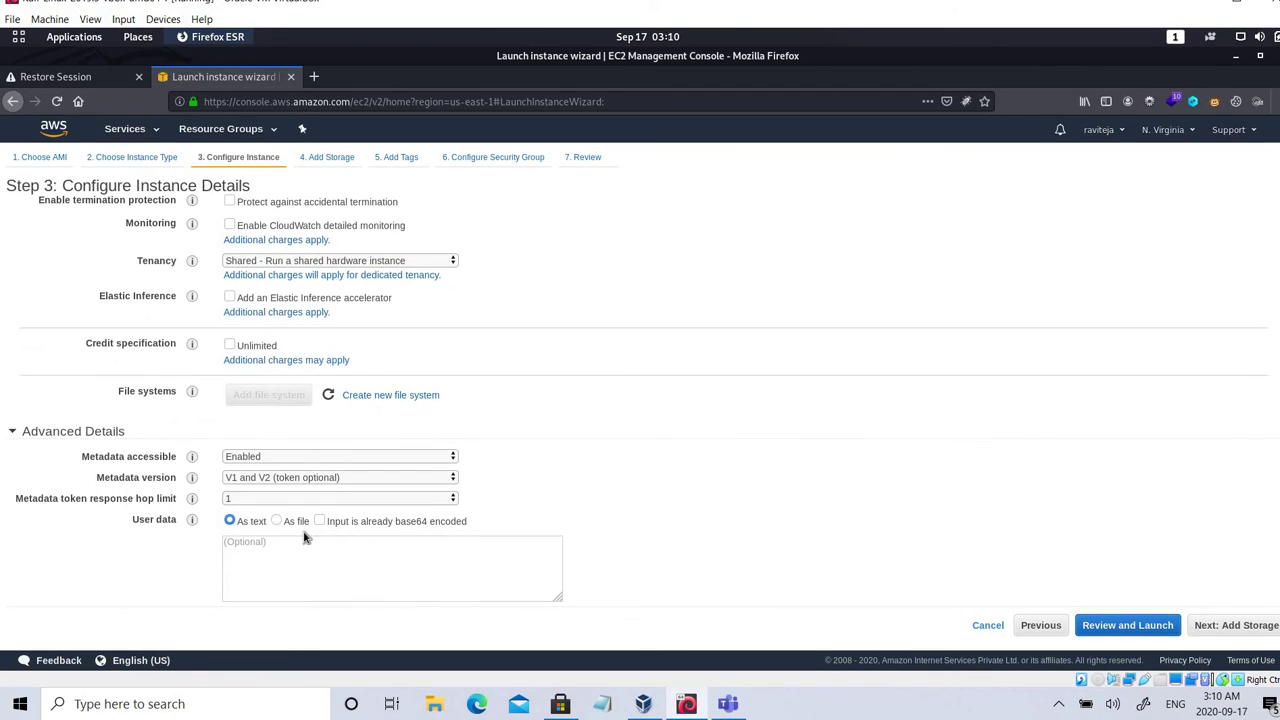
{"action": "left_click", "coordinate": [1216, 628]}
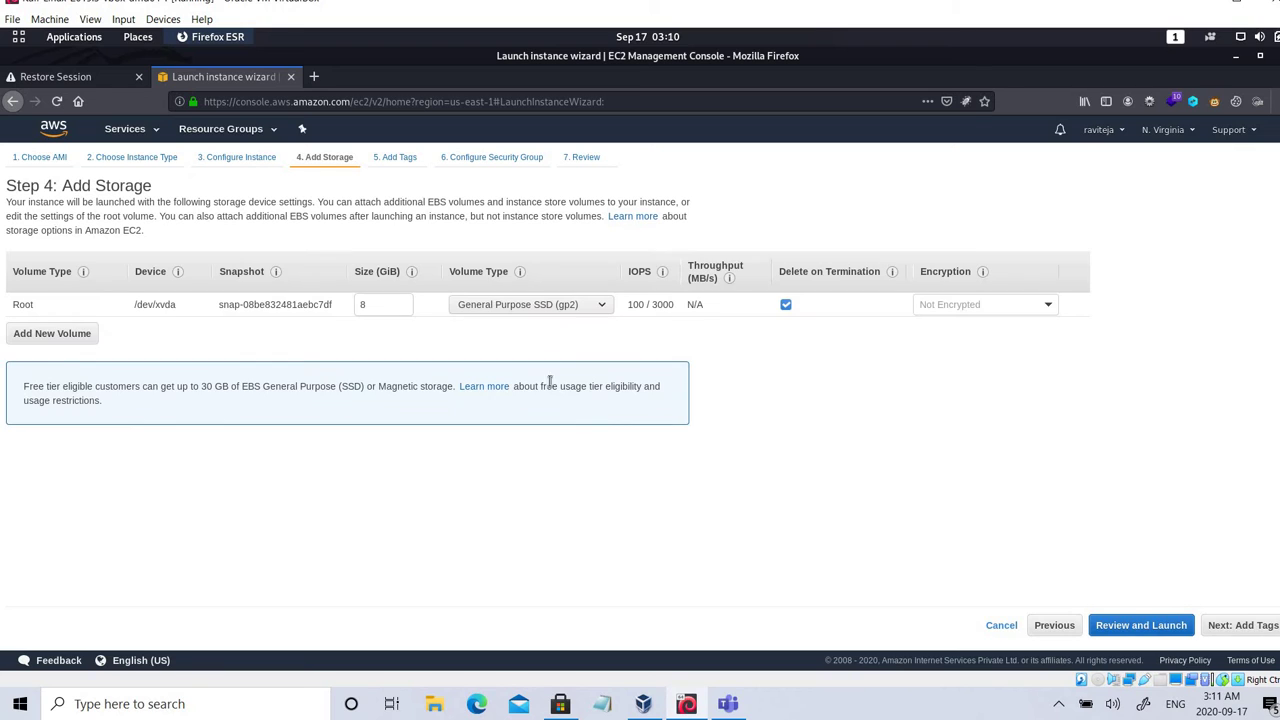
Step: Keep the 8 GiB General Purpose SSD (gp2) root volume and proceed to the launch review
{"action": "double_click", "coordinate": [388, 302]}
{"action": "left_click", "coordinate": [810, 386]}
{"action": "left_click", "coordinate": [1160, 630]}
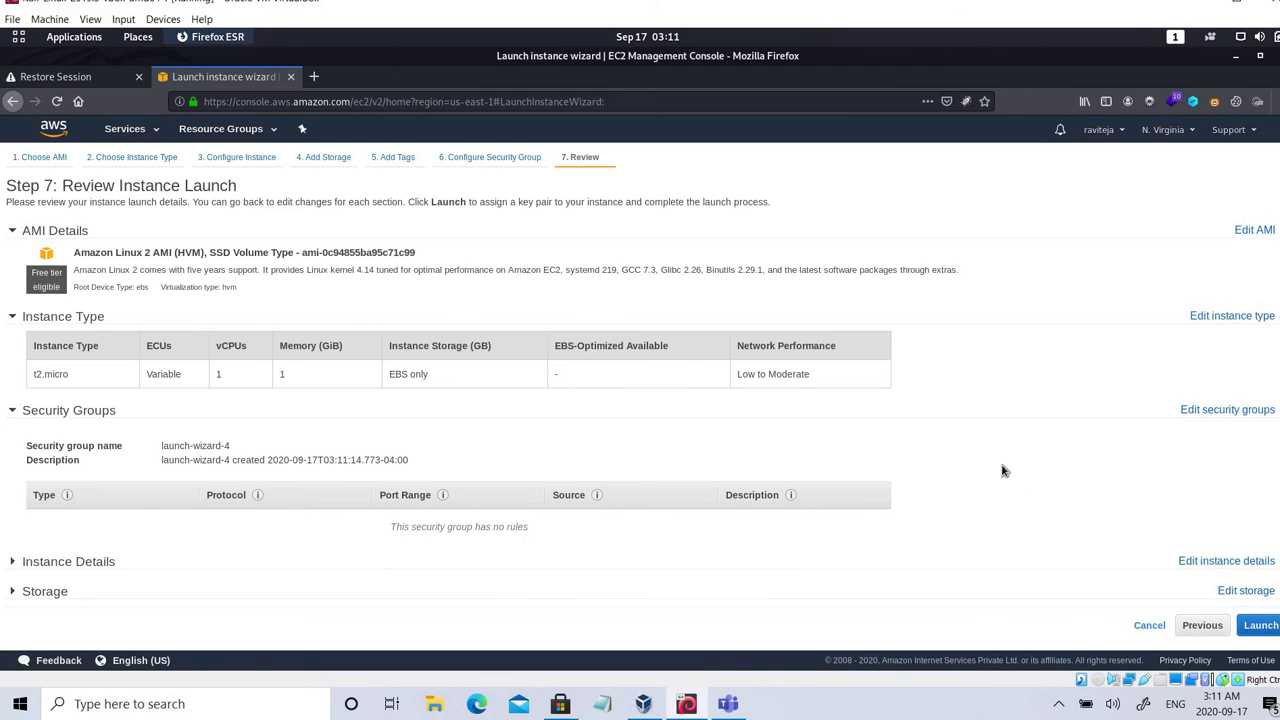
Step: Examine the storage, instance details and tags sections of the instance launch review
{"action": "scroll", "coordinate": [1004, 471], "scroll_direction": "down", "scroll_amount": 1}
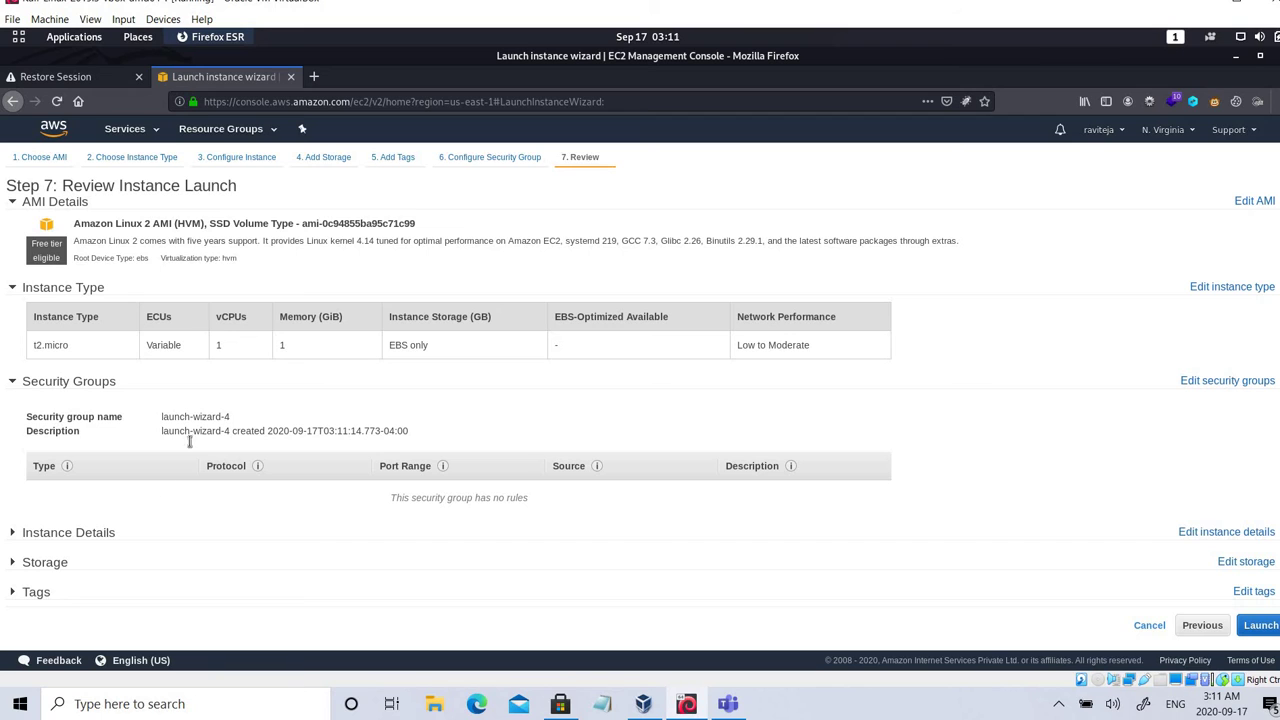
{"action": "left_click", "coordinate": [13, 564]}
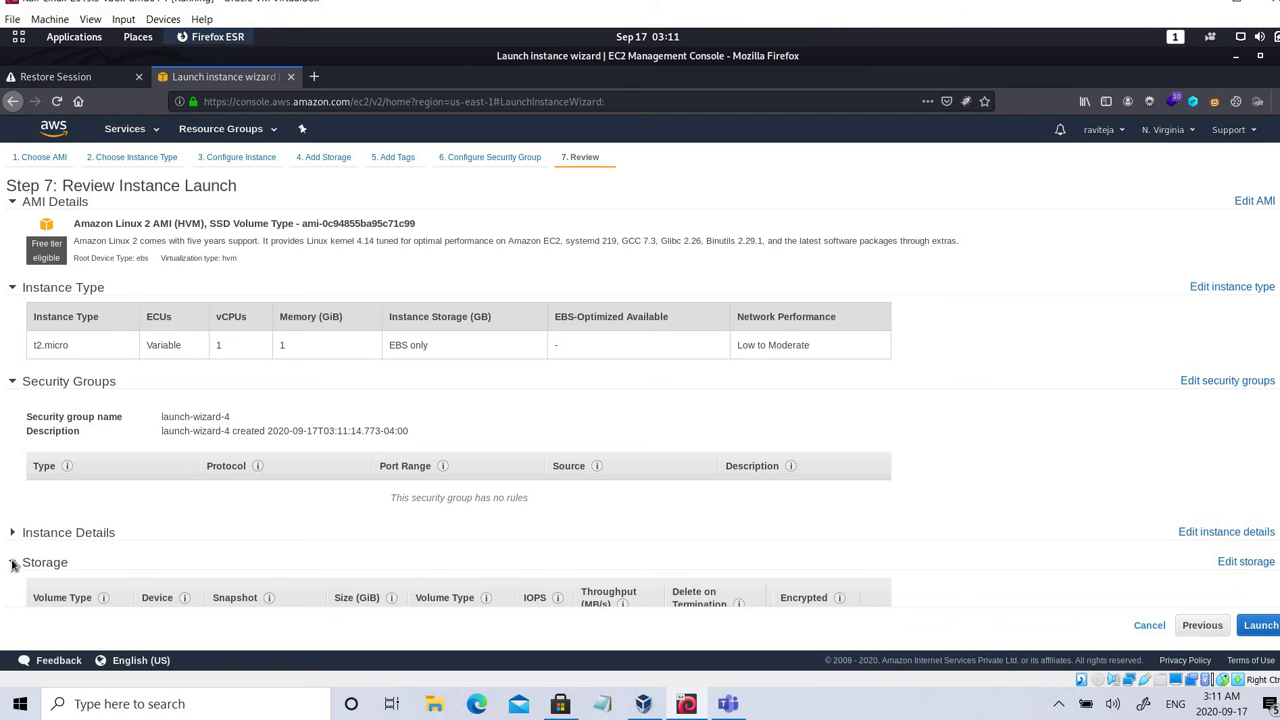
{"action": "scroll", "coordinate": [23, 520], "scroll_direction": "down", "scroll_amount": 2}
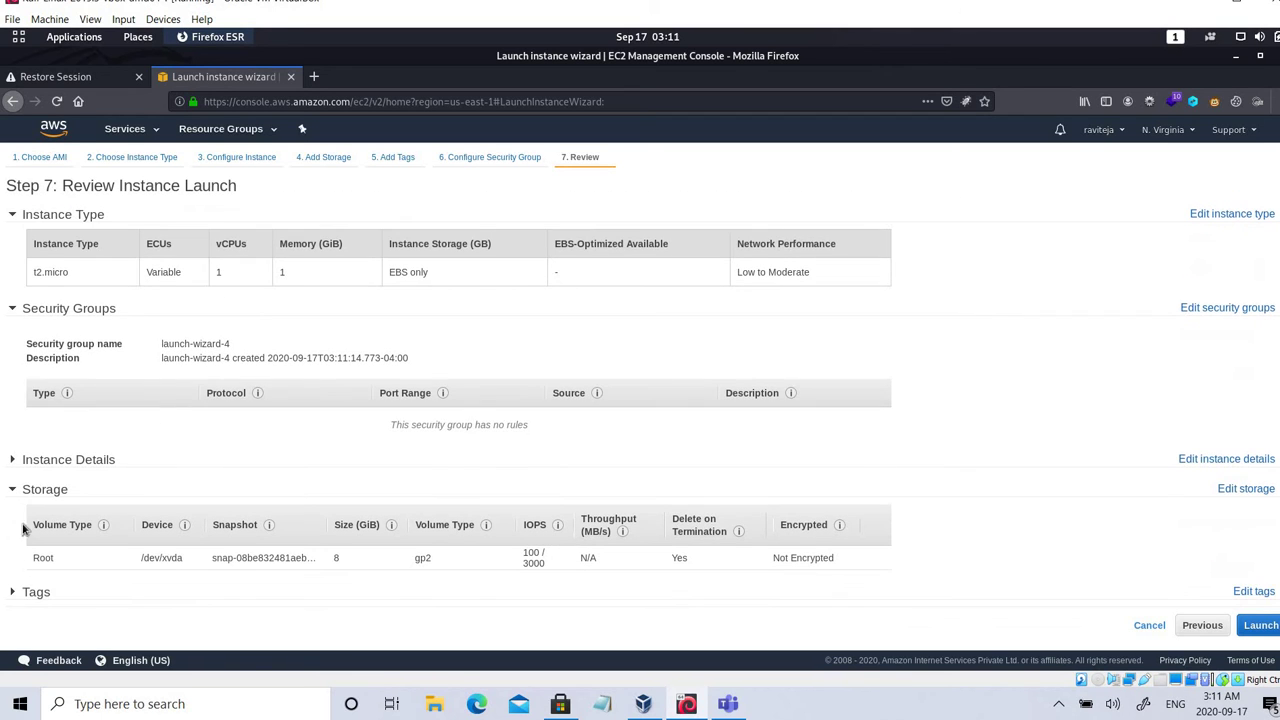
{"action": "left_click", "coordinate": [35, 468]}
{"action": "scroll", "coordinate": [35, 469], "scroll_direction": "down", "scroll_amount": 4}
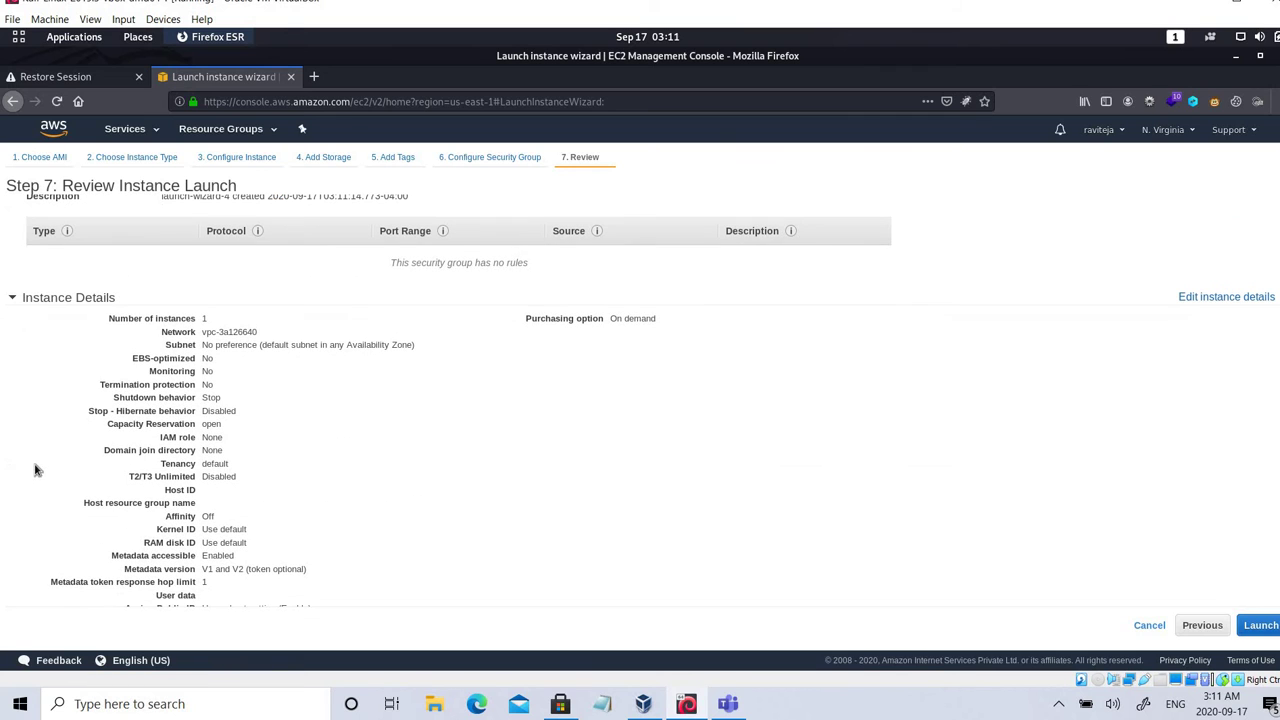
{"action": "scroll", "coordinate": [35, 470], "scroll_direction": "down", "scroll_amount": 3}
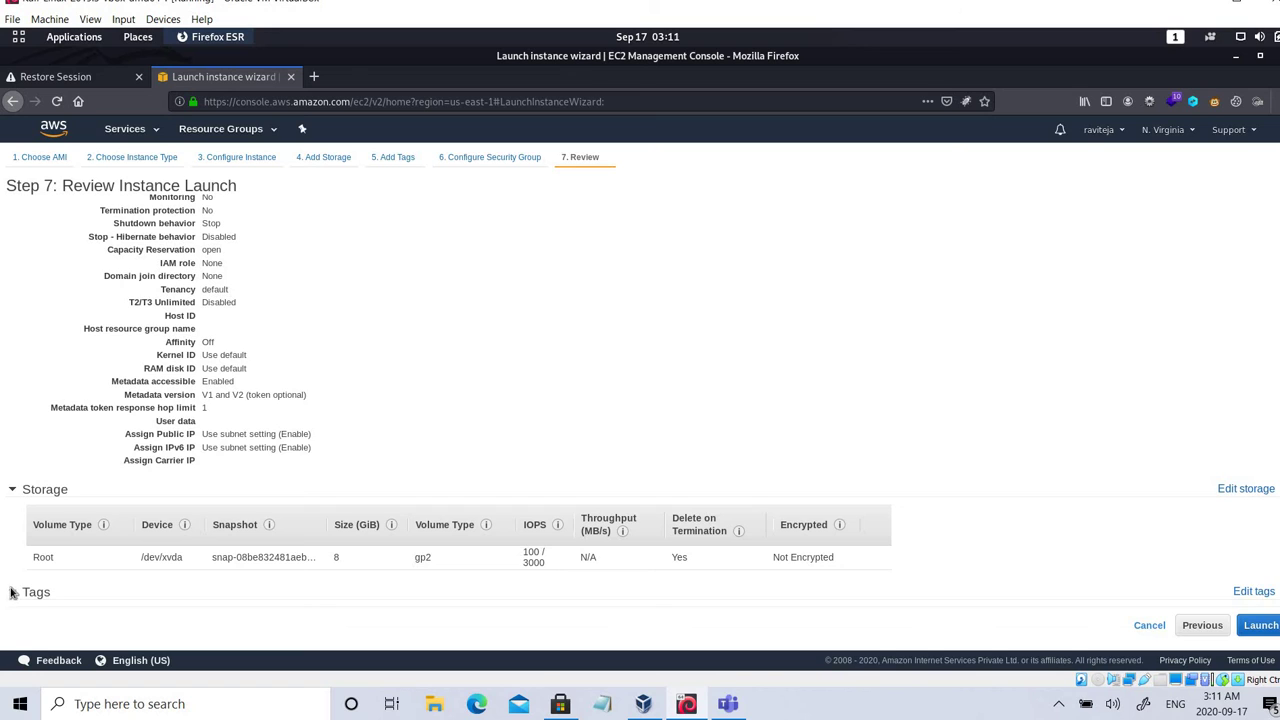
{"action": "left_click", "coordinate": [12, 592]}
{"action": "scroll", "coordinate": [541, 367], "scroll_direction": "down", "scroll_amount": 2}
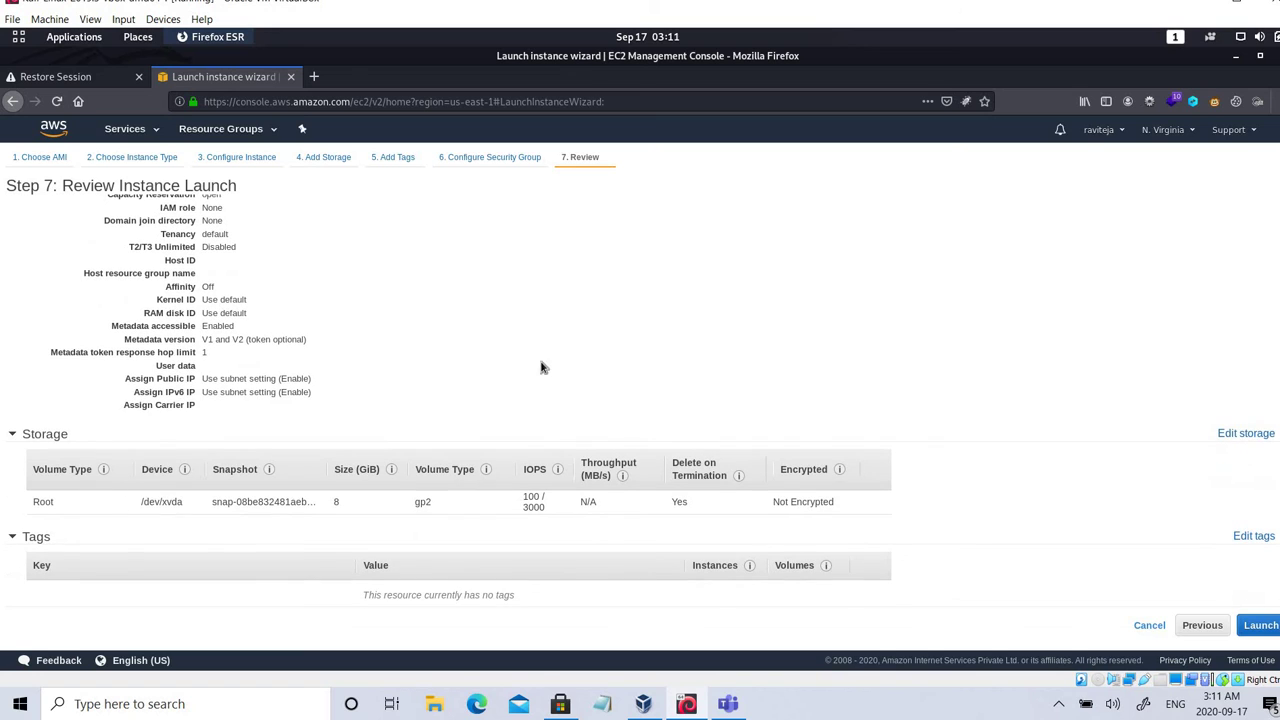
Step: Proceed with the launch and choose to create a new key pair named abc
{"action": "left_click", "coordinate": [1255, 626]}
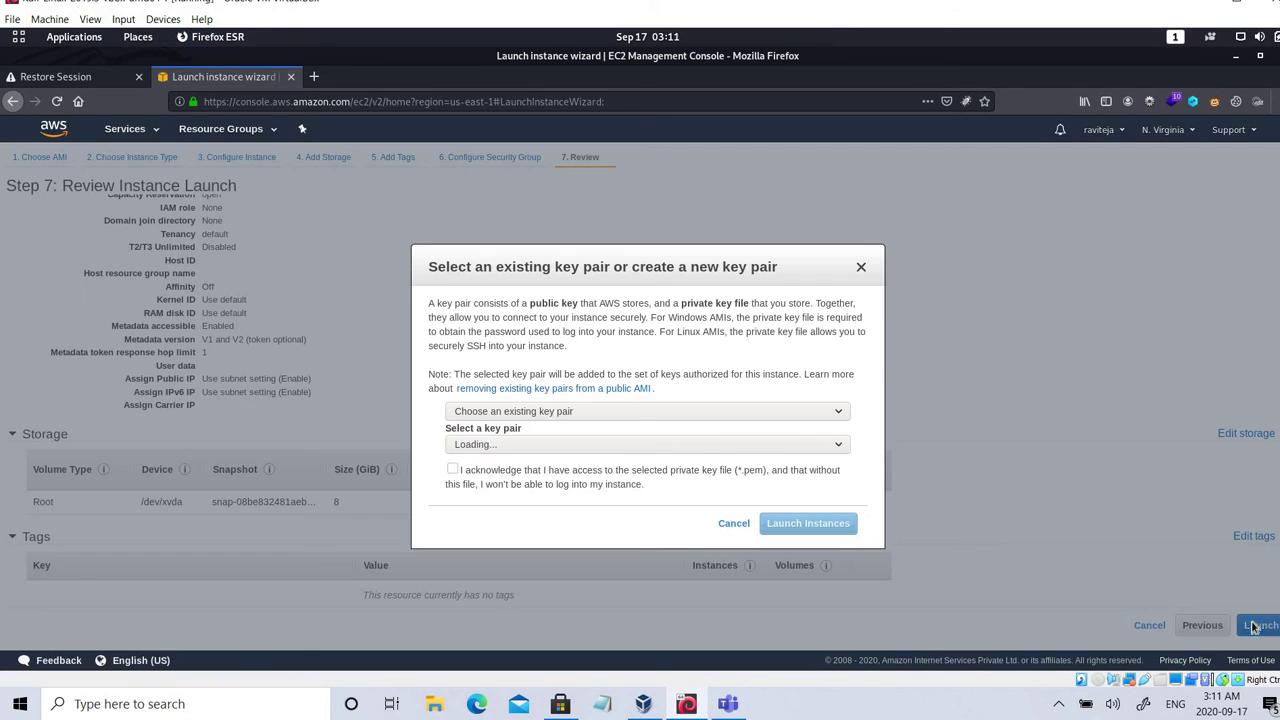
{"action": "left_click", "coordinate": [676, 414]}
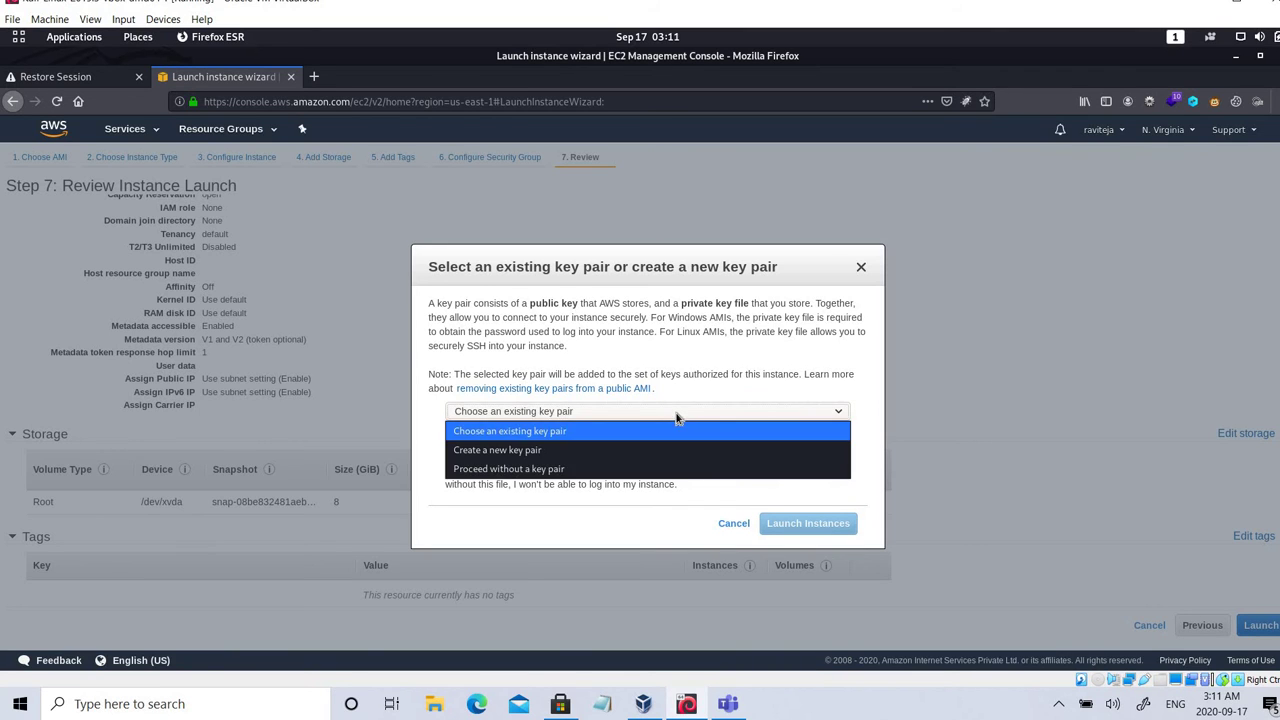
{"action": "left_click", "coordinate": [676, 428]}
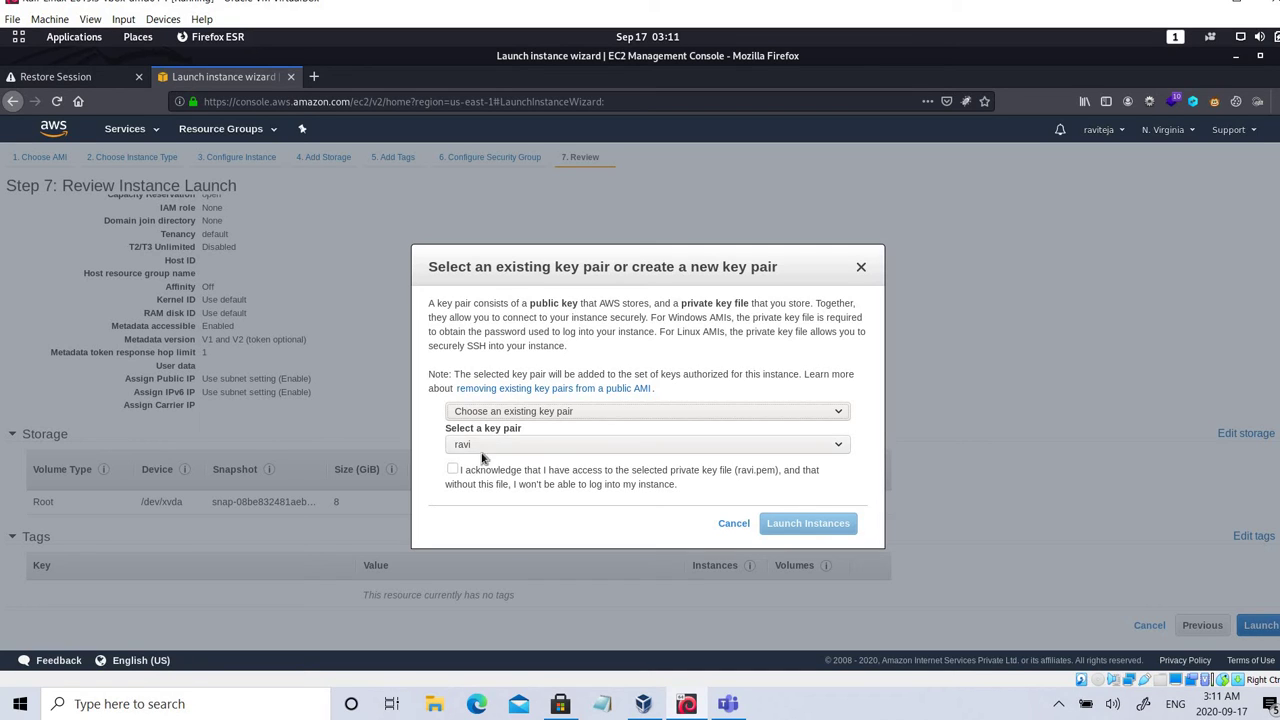
{"action": "left_click", "coordinate": [536, 417]}
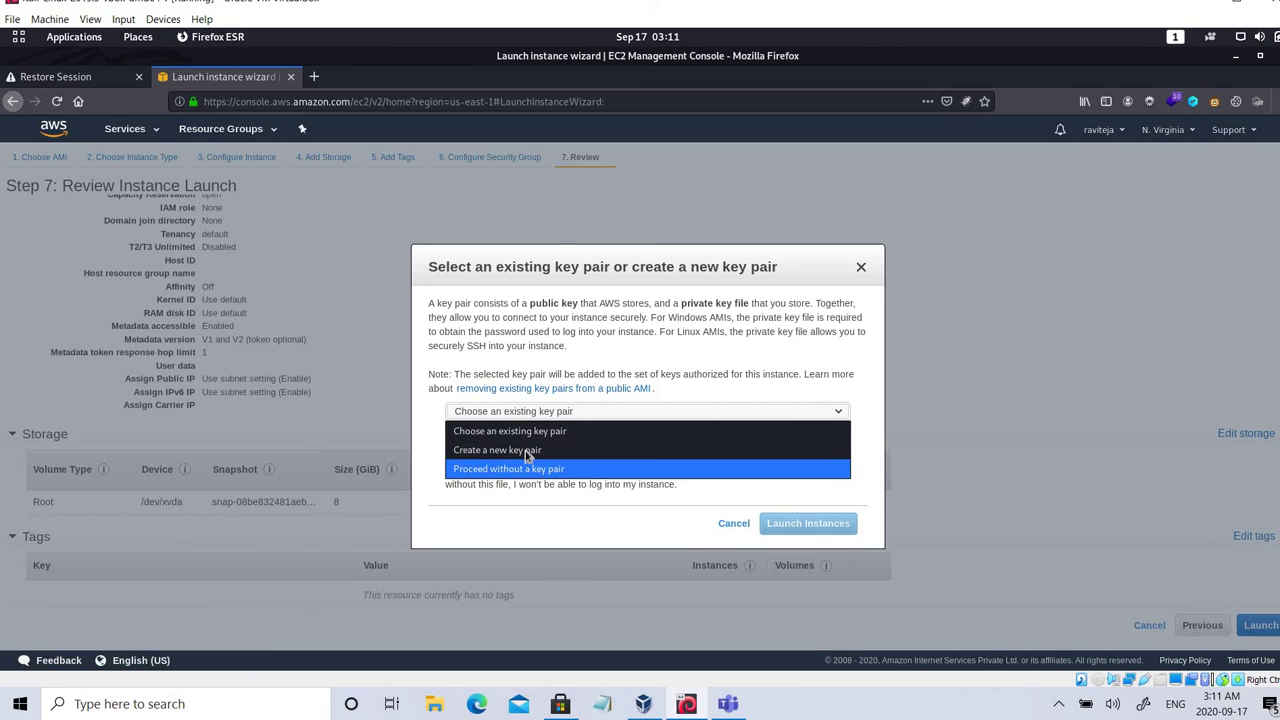
{"action": "left_click", "coordinate": [525, 451]}
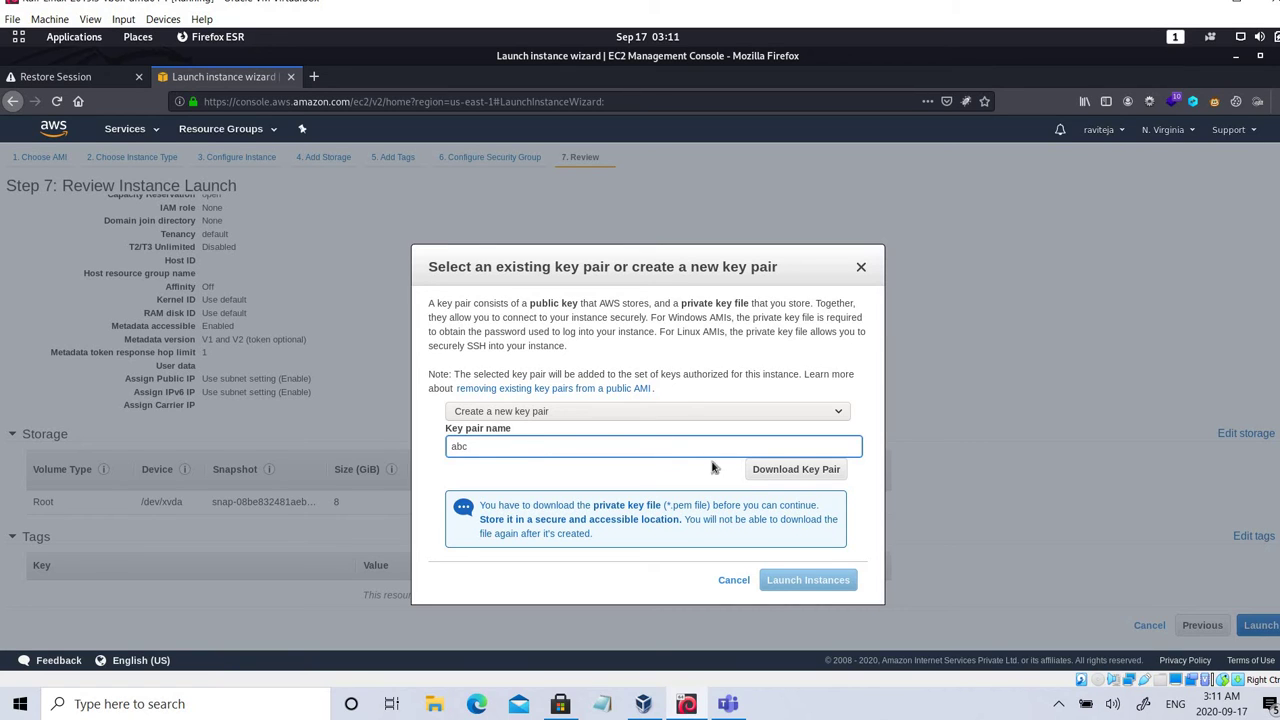
Step: Download and save the key pair file abc.pem, dismiss the Java update notification and launch the instance
{"action": "left_click", "coordinate": [792, 472]}
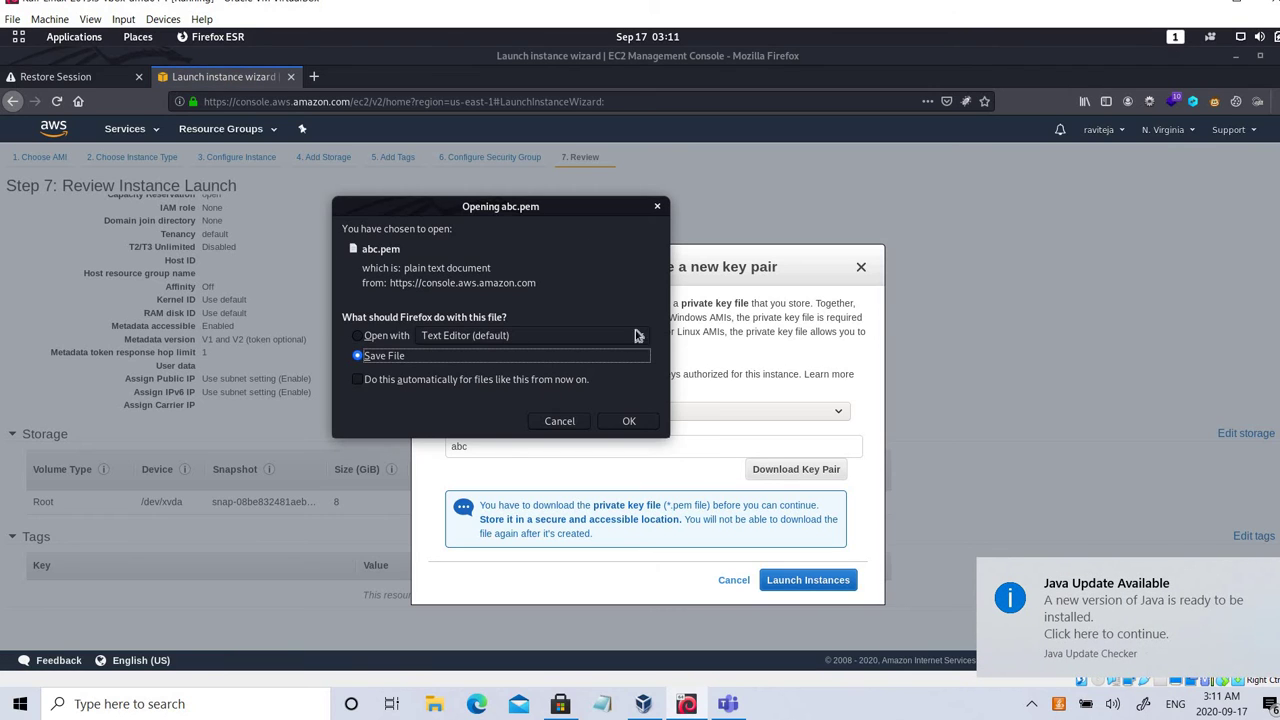
{"action": "left_click", "coordinate": [626, 424]}
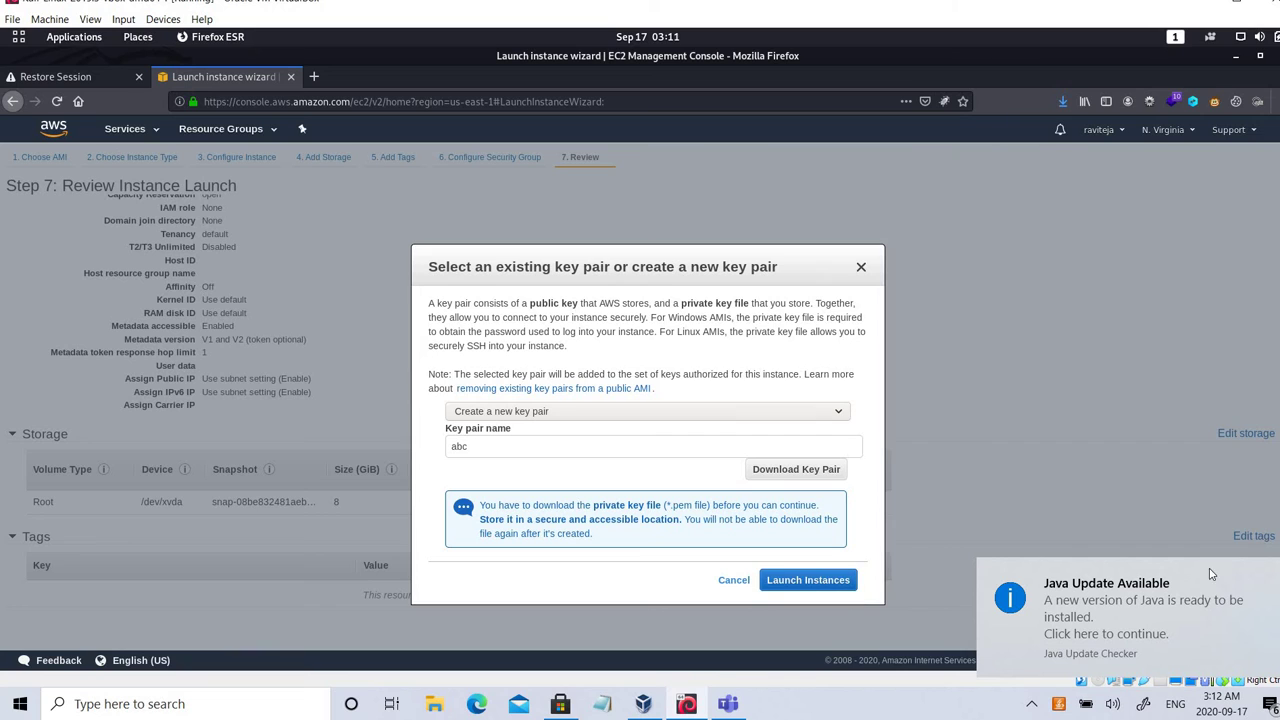
{"action": "left_click", "coordinate": [1267, 577]}
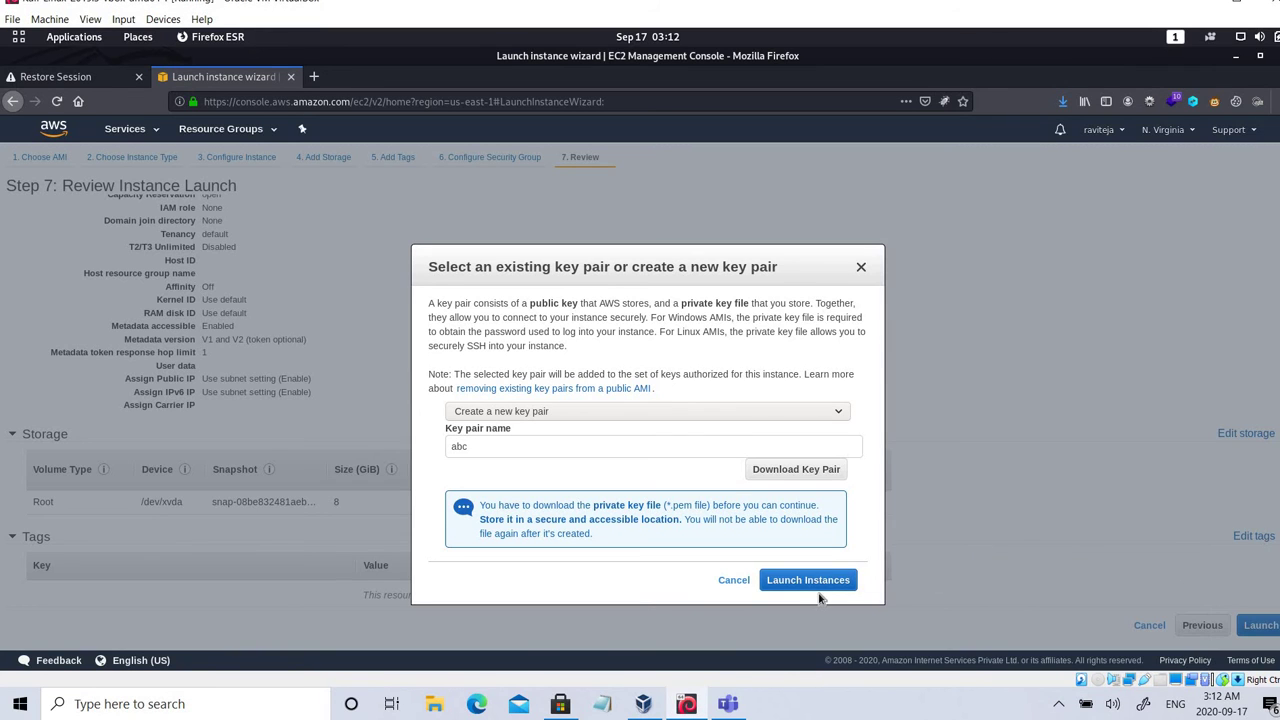
{"action": "left_click", "coordinate": [808, 582]}
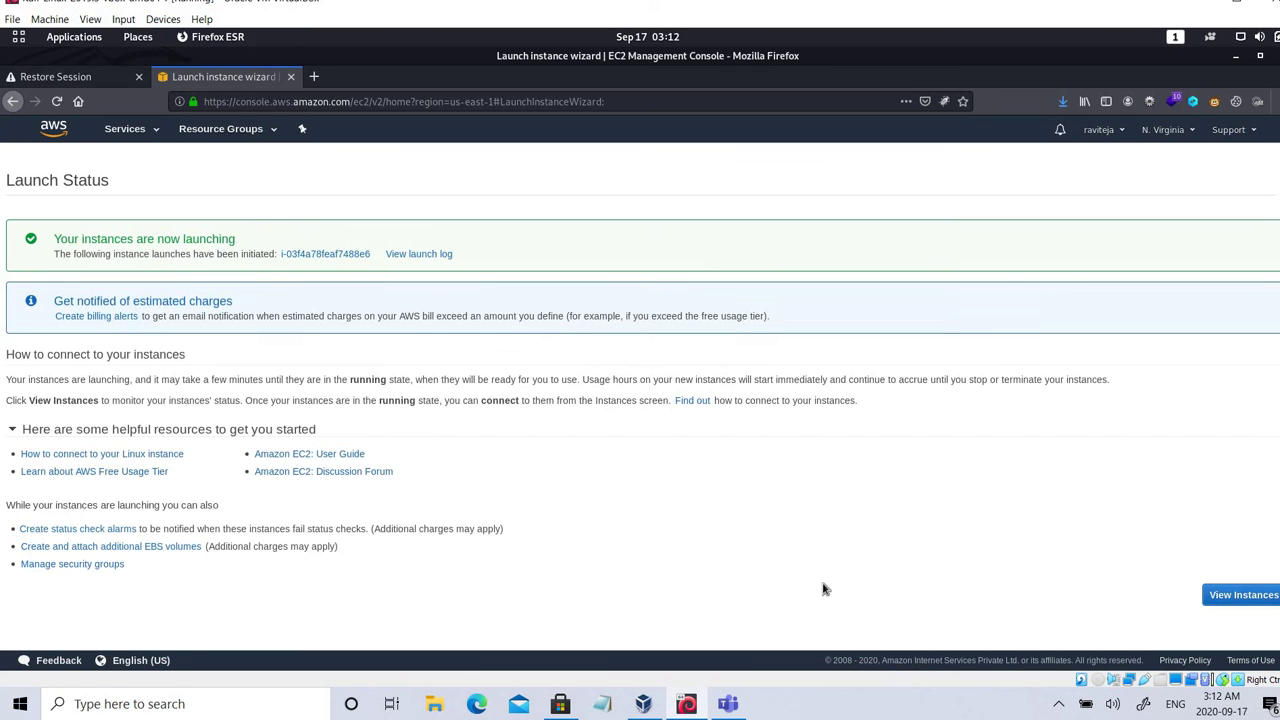
Step: Open the EC2 instances list, shrink the browser window and open a terminal window beside it
{"action": "left_click", "coordinate": [1237, 597]}
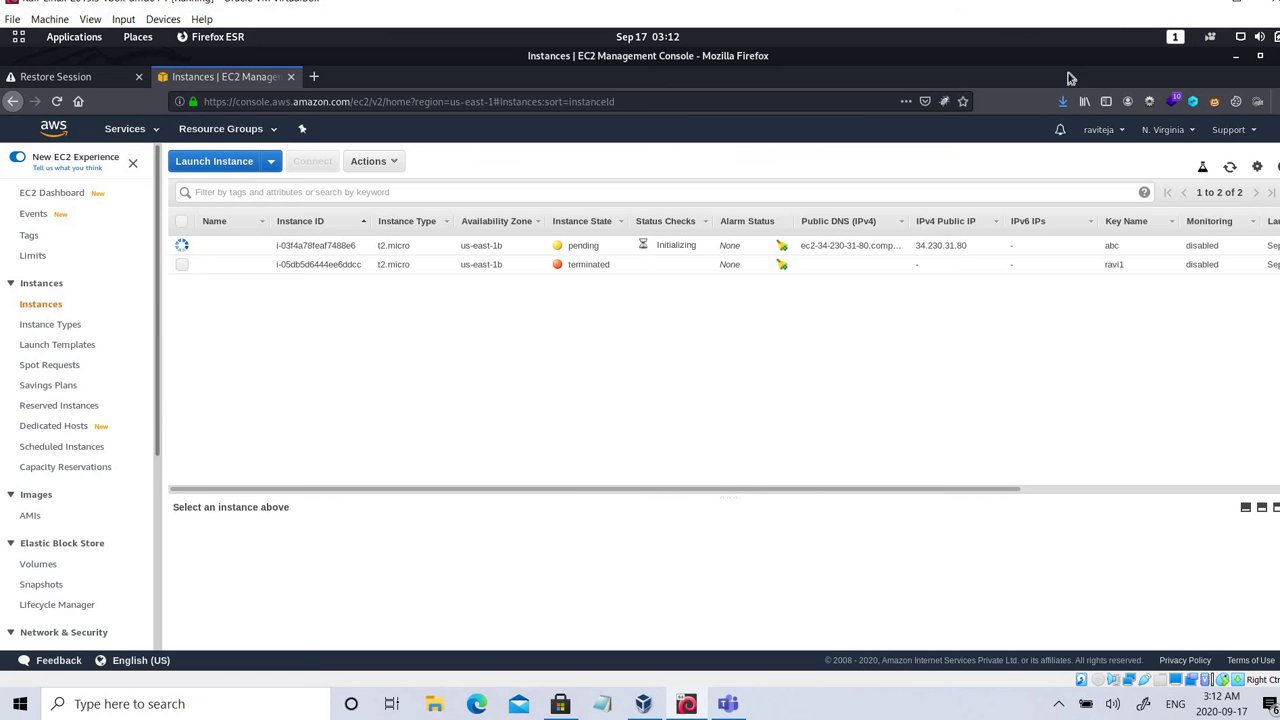
{"action": "key", "text": "alt+F10"}
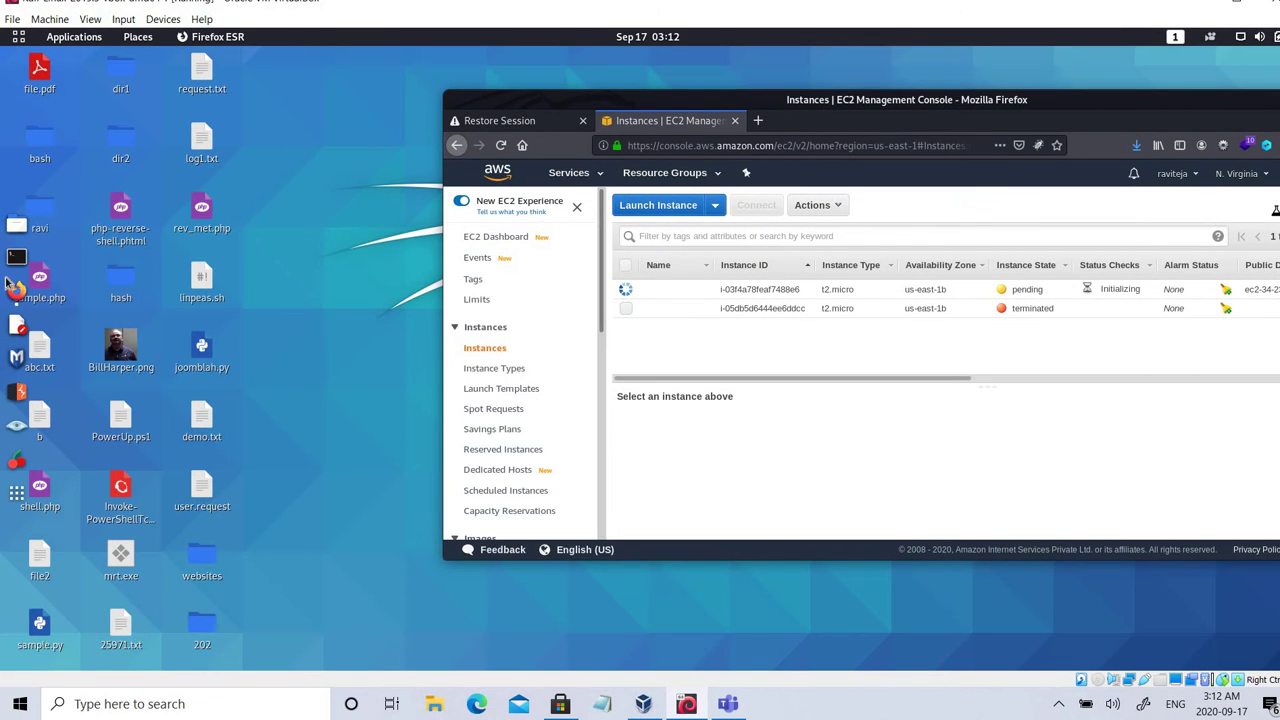
{"action": "left_click", "coordinate": [12, 262]}
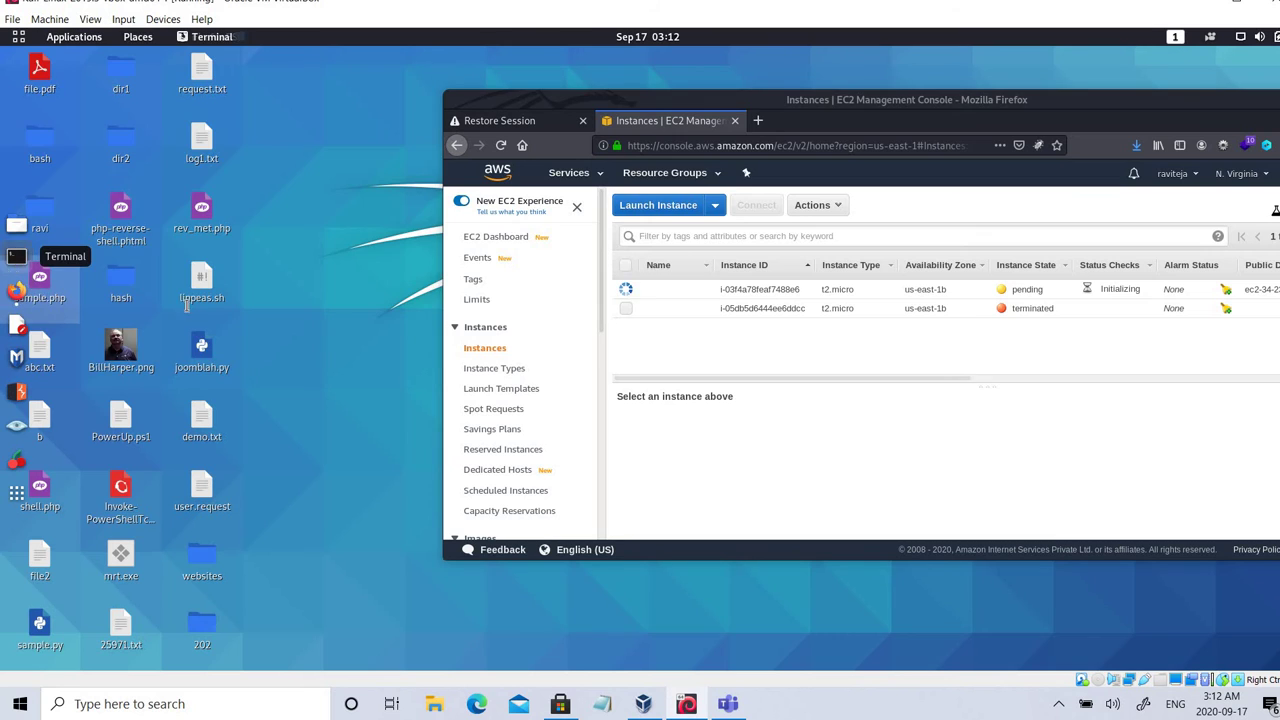
{"action": "left_click_drag", "start_coordinate": [255, 214], "coordinate": [270, 238]}
Step: Change to the Downloads folder in the terminal and list its files to locate abc.pem
{"action": "type", "text": "cd Down"}
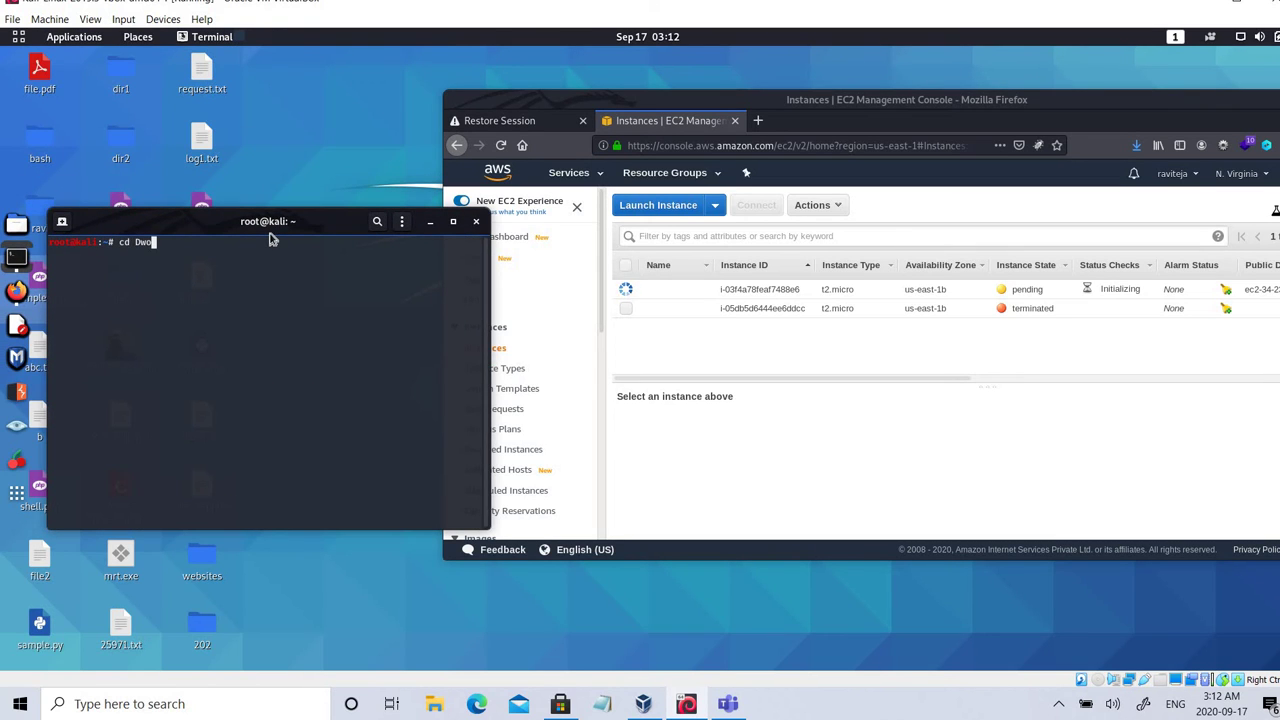
{"action": "type", "text": "loads"}
{"action": "key", "text": "Return"}
{"action": "type", "text": "ls"}
{"action": "key", "text": "Return"}
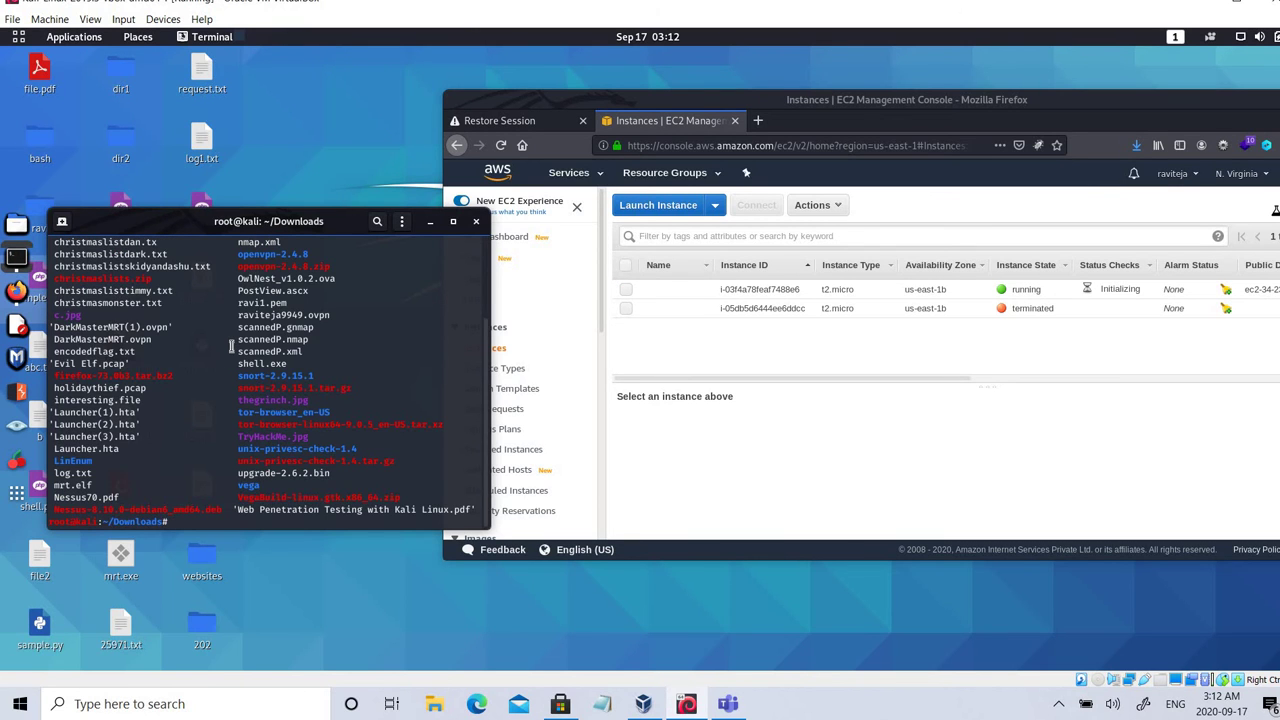
{"action": "scroll", "coordinate": [231, 346], "scroll_direction": "up", "scroll_amount": 3}
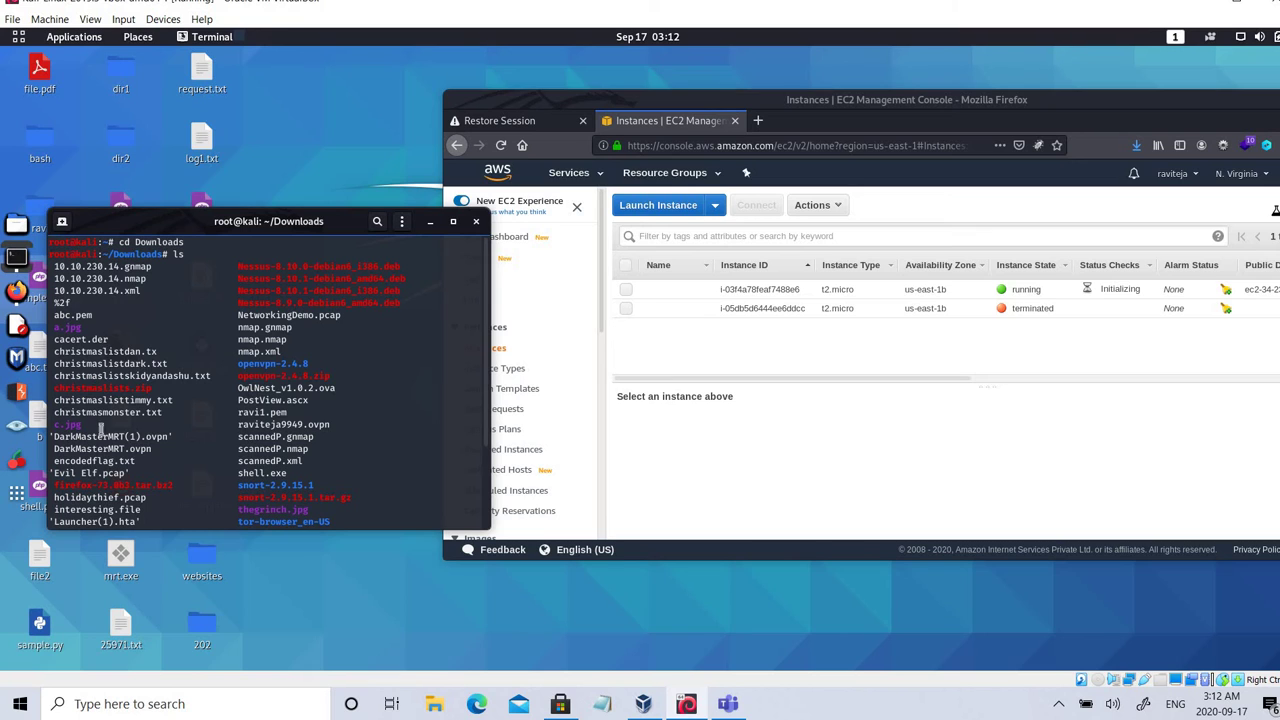
{"action": "double_click", "coordinate": [77, 315]}
{"action": "scroll", "coordinate": [170, 375], "scroll_direction": "down", "scroll_amount": 3}
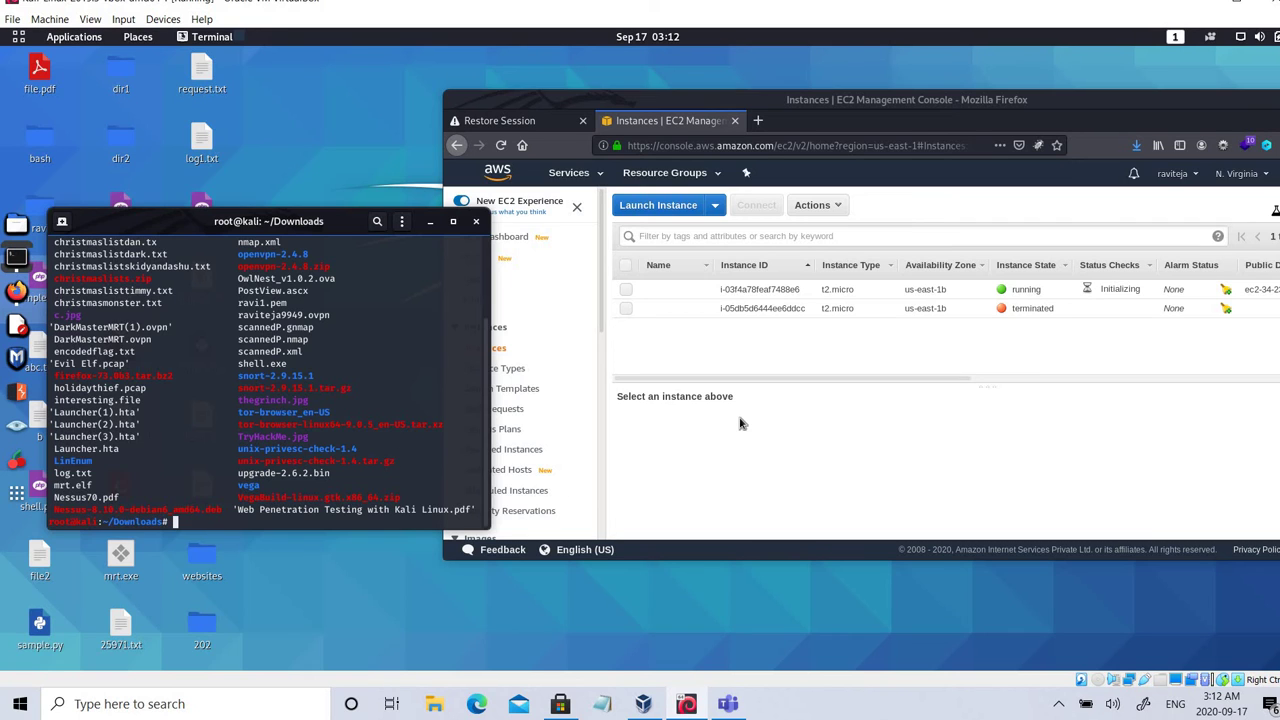
Step: Return to the browser, maximize its window and reload the instances list to check the new instance's status
{"action": "left_click", "coordinate": [806, 371]}
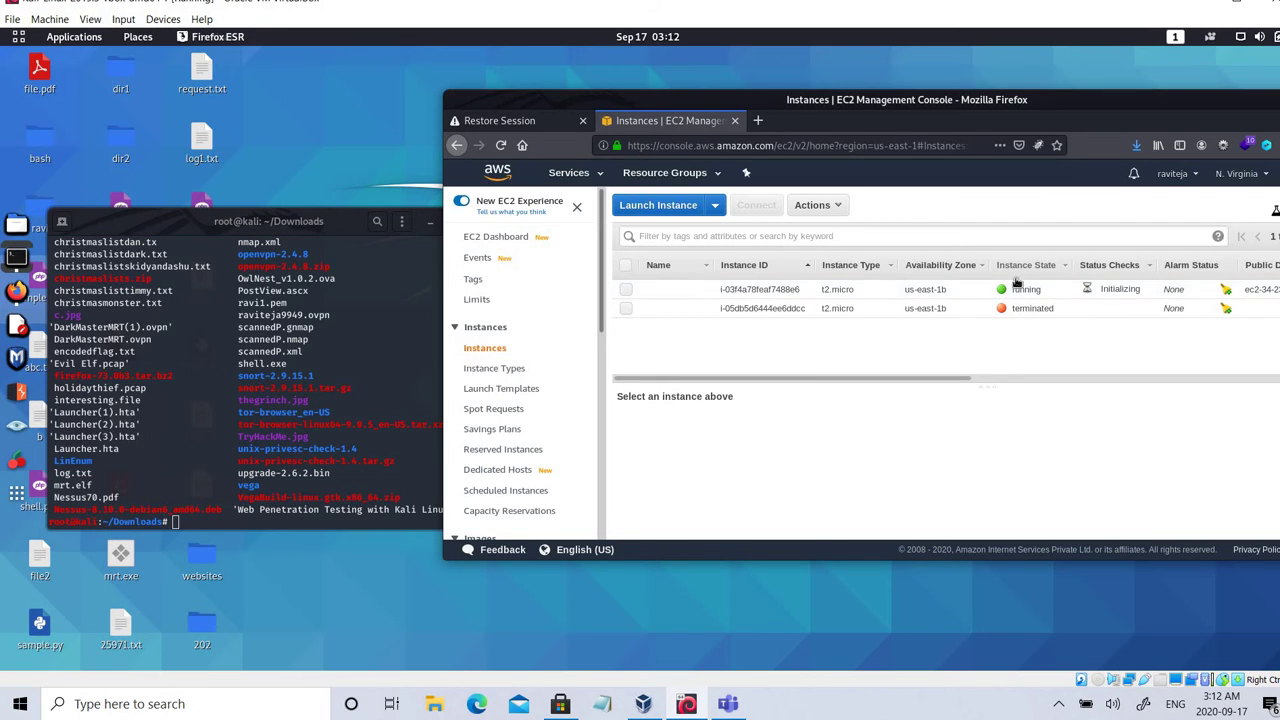
{"action": "left_click", "coordinate": [501, 145]}
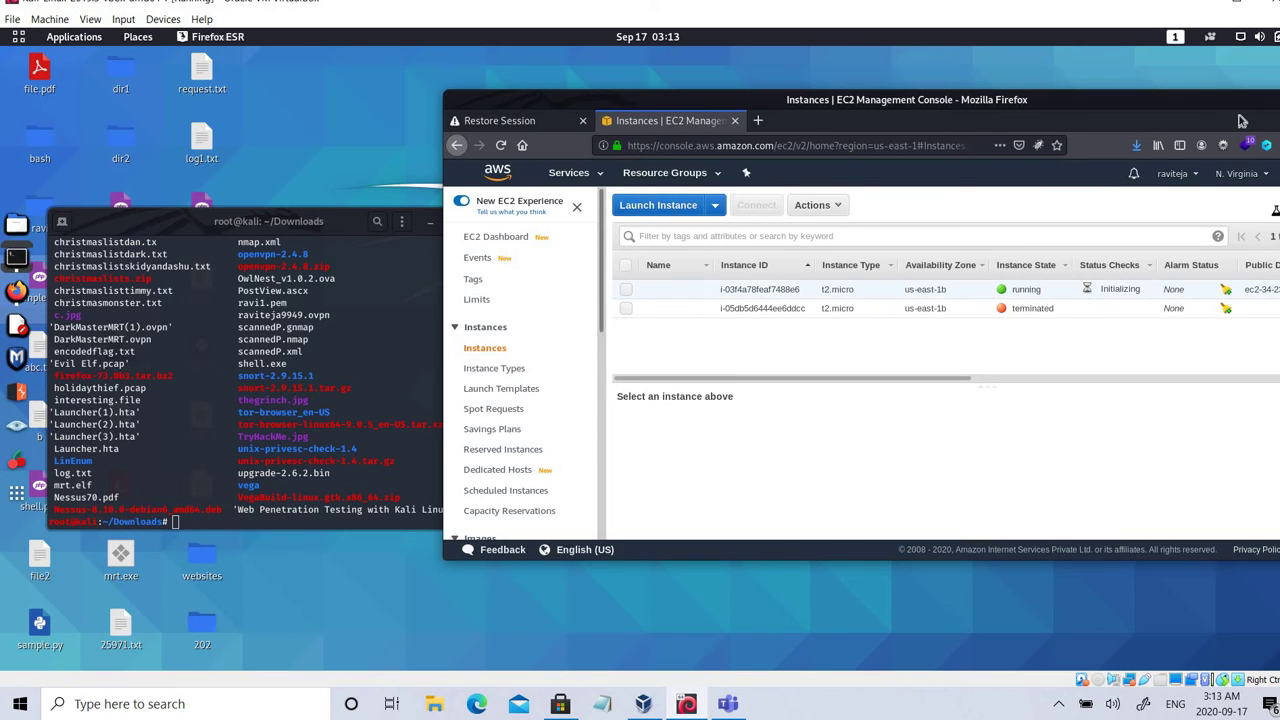
{"action": "left_click_drag", "start_coordinate": [1072, 112], "coordinate": [898, 106]}
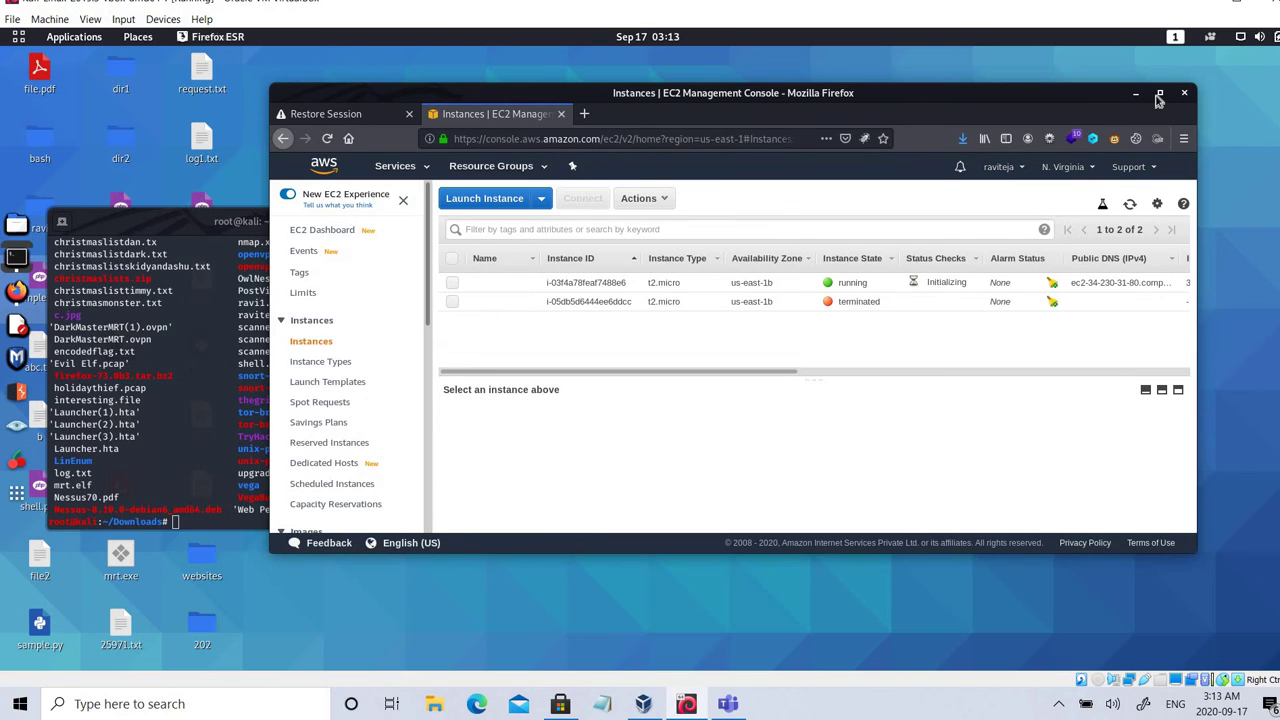
{"action": "left_click", "coordinate": [1159, 94]}
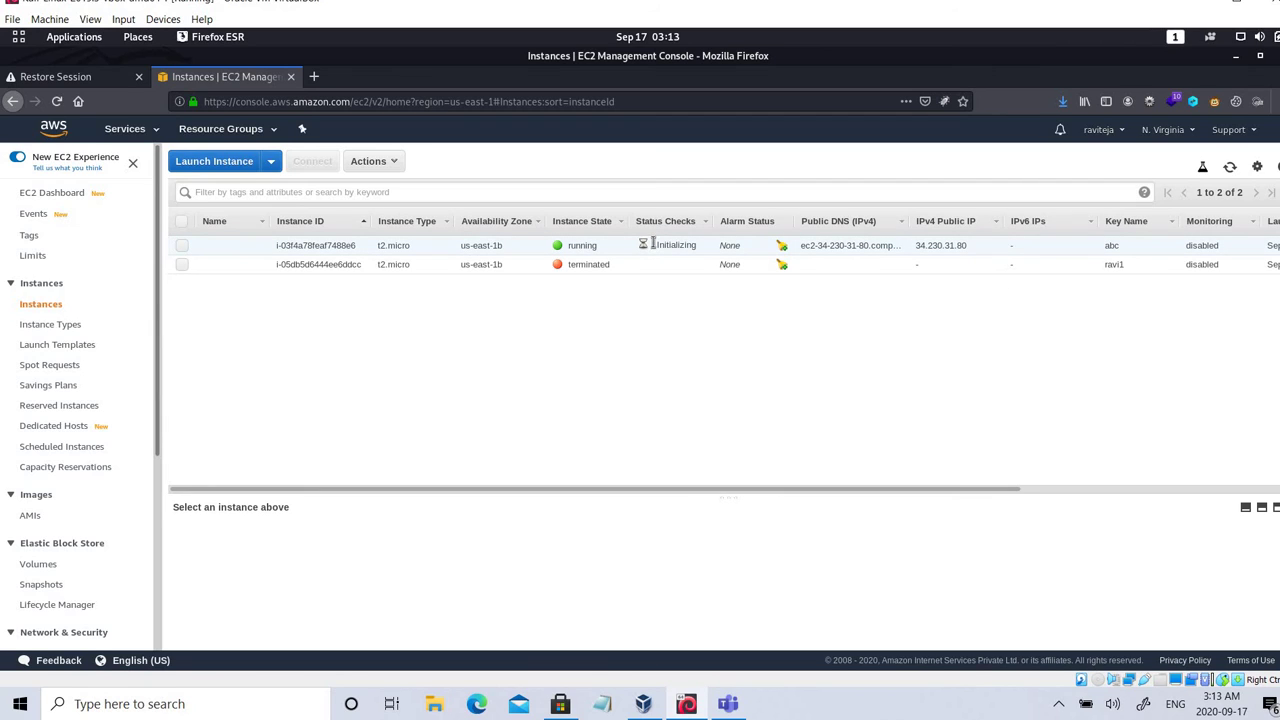
{"action": "left_click", "coordinate": [56, 104]}
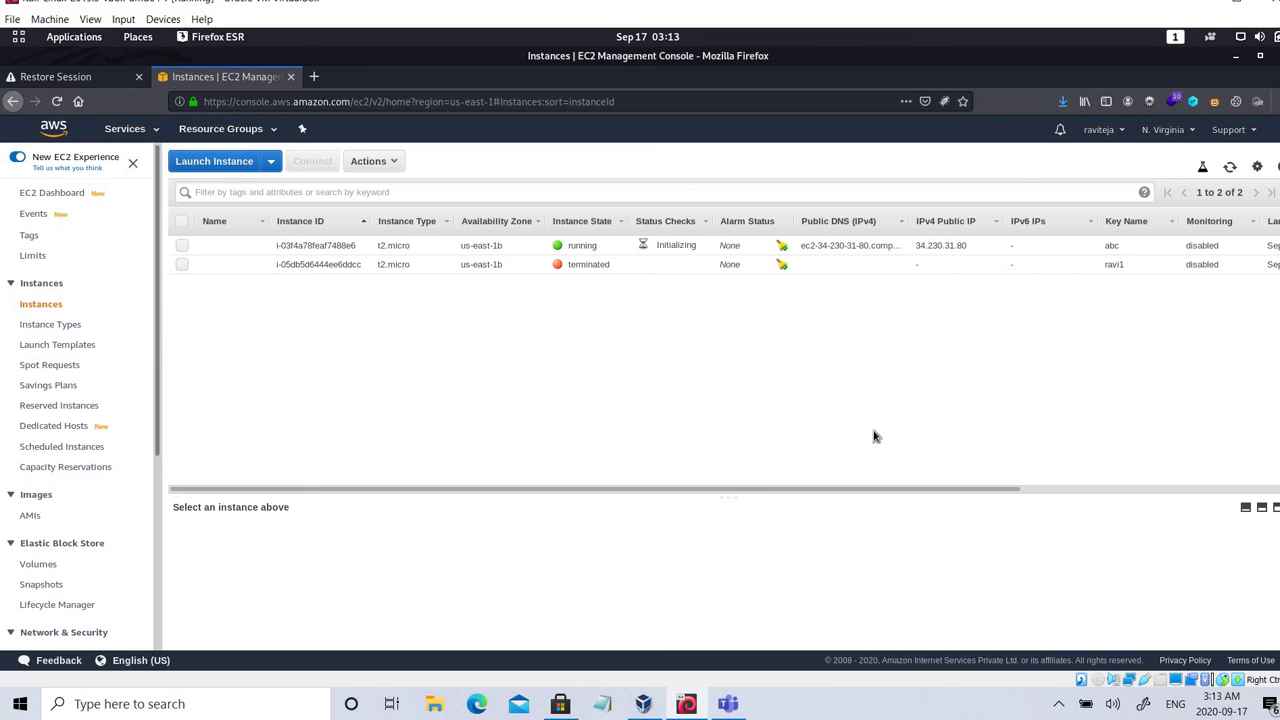
Step: Open the connection instructions of the running abc-key instance and read the note about key file permissions
{"action": "right_click", "coordinate": [584, 244]}
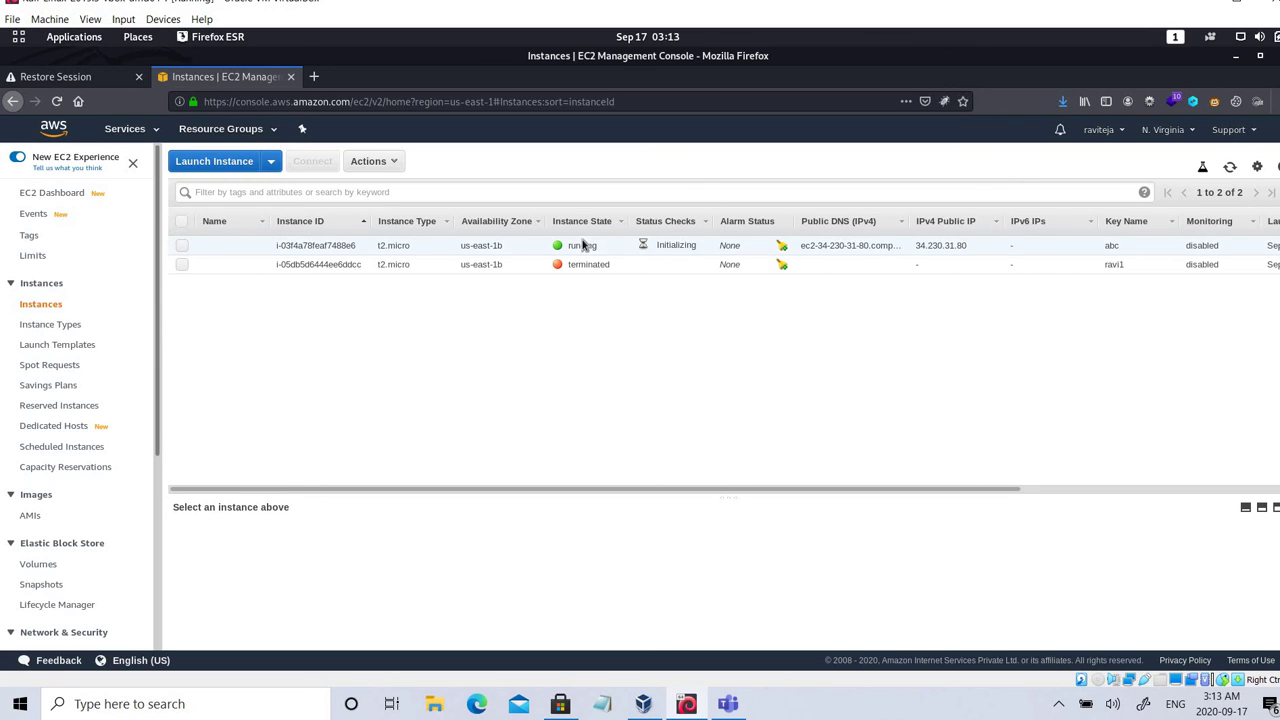
{"action": "left_click", "coordinate": [604, 251]}
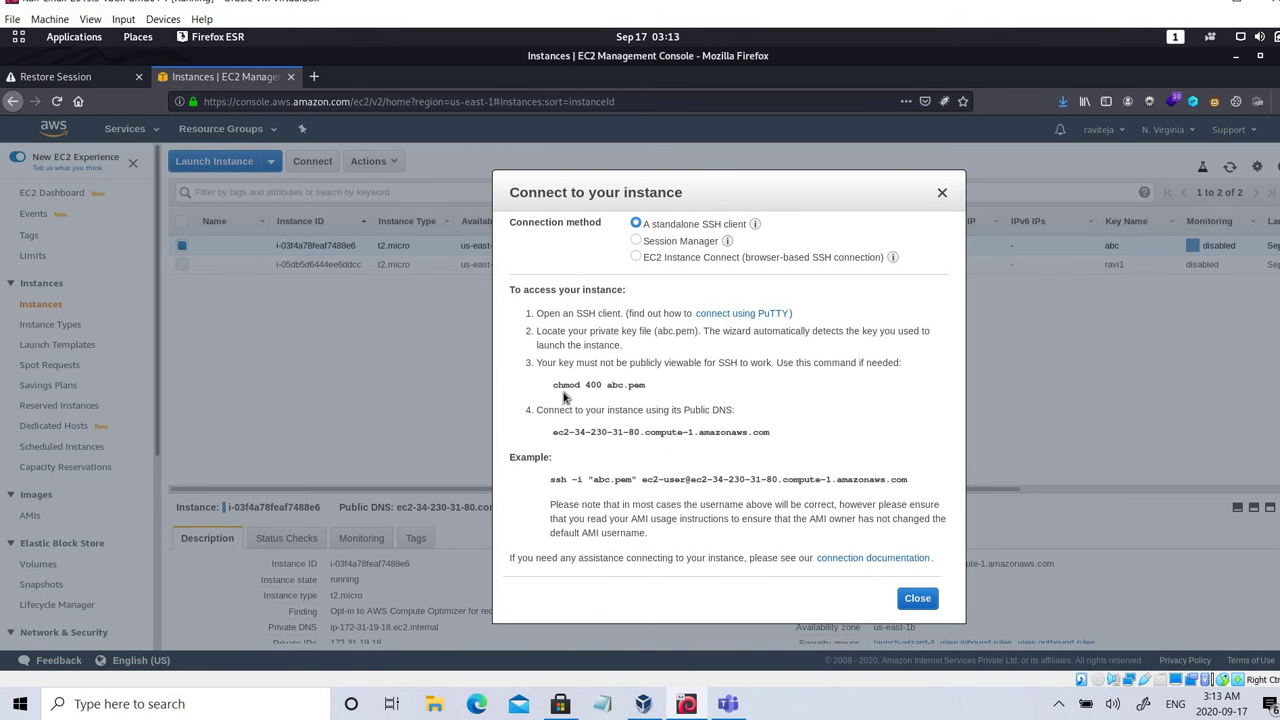
{"action": "left_click_drag", "start_coordinate": [638, 372], "coordinate": [662, 381]}
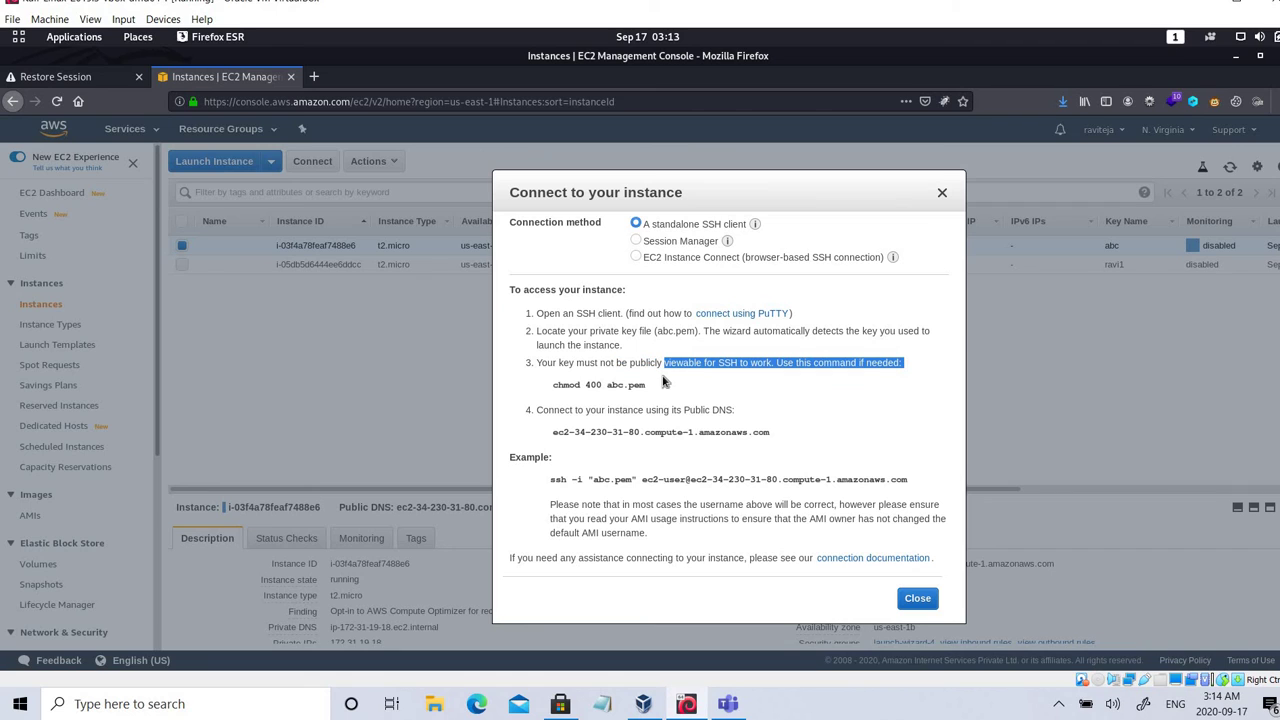
Step: Switch to the terminal and restrict the key file's permissions with chmod 400 abc.pem
{"action": "key", "text": "alt+Tab"}
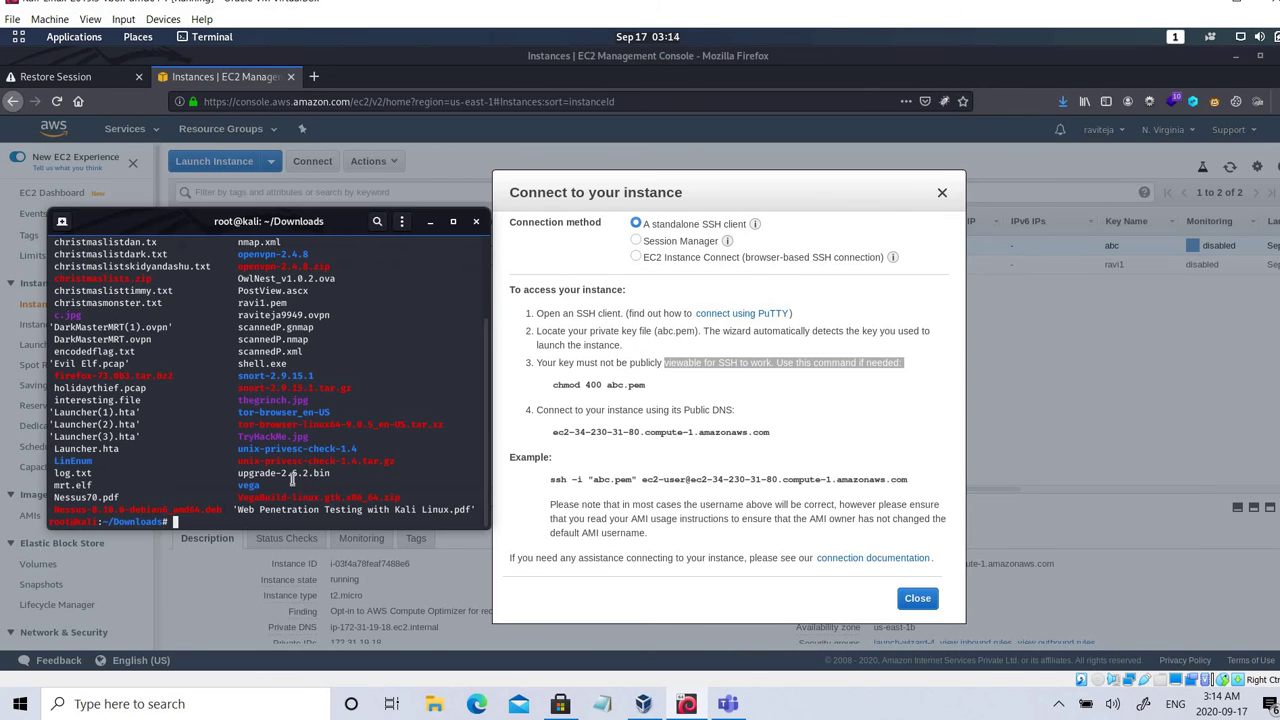
{"action": "type", "text": "chmod 400 abc.pem"}
{"action": "key", "text": "Return"}
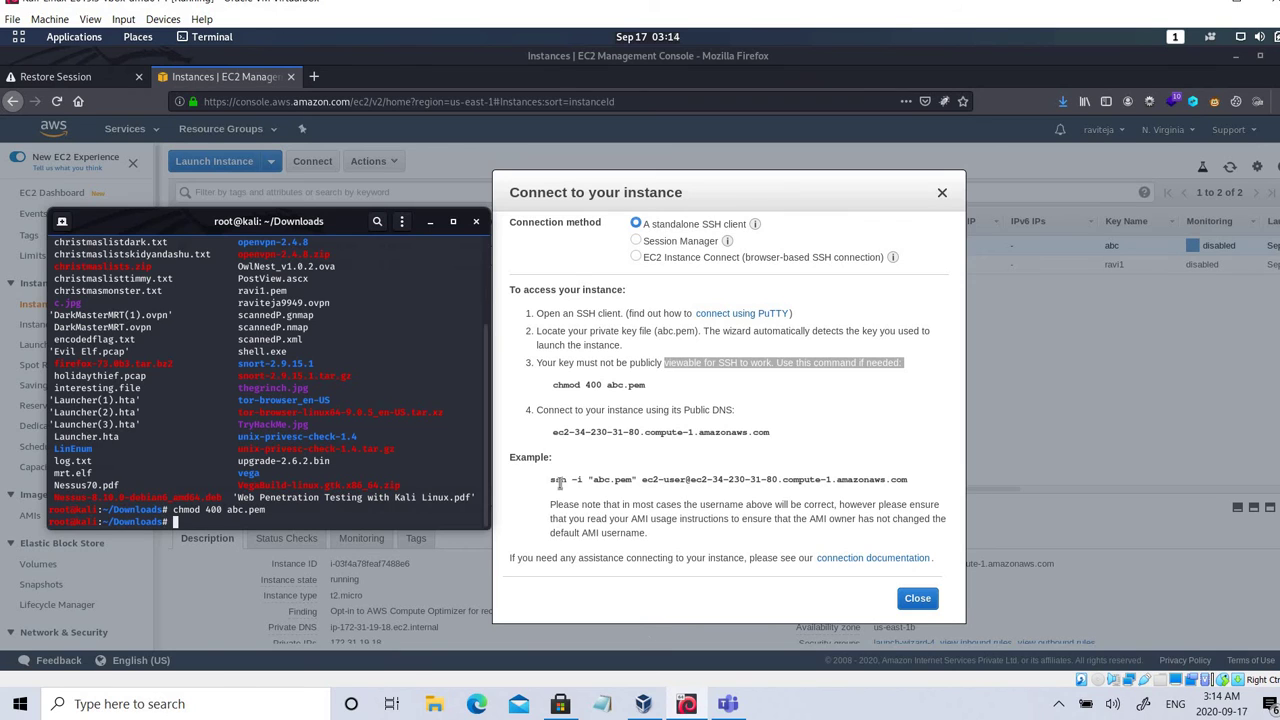
Step: Copy the example ssh command from the connection instructions, run it in the terminal and answer yes to continue connecting
{"action": "left_click_drag", "start_coordinate": [550, 480], "coordinate": [910, 485]}
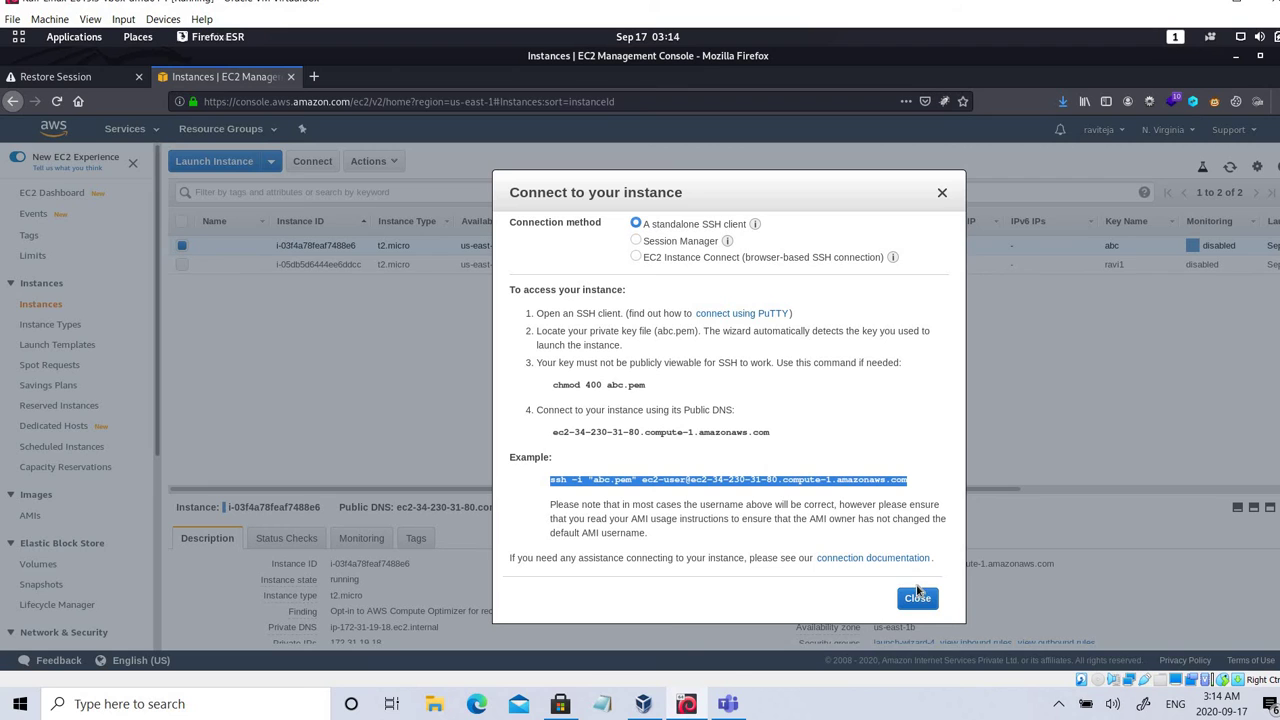
{"action": "left_click", "coordinate": [917, 599]}
{"action": "key", "text": "alt+Tab"}
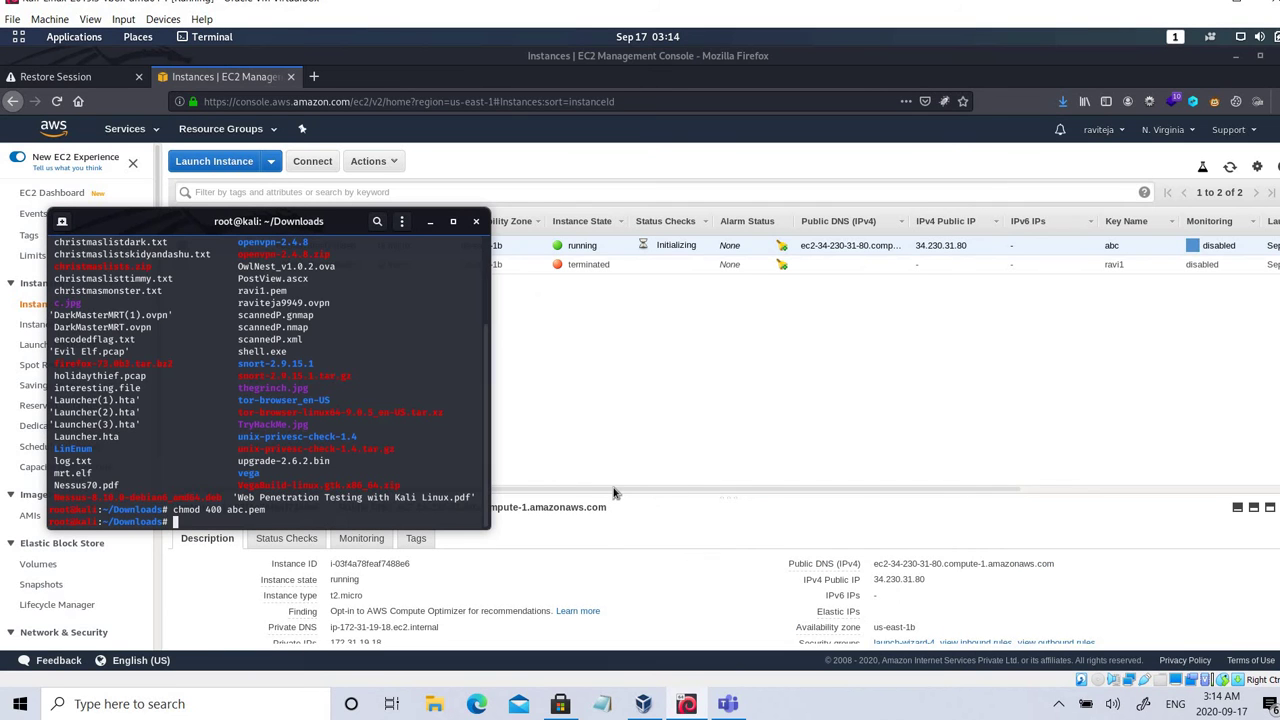
{"action": "key", "text": "ctrl+shift+v"}
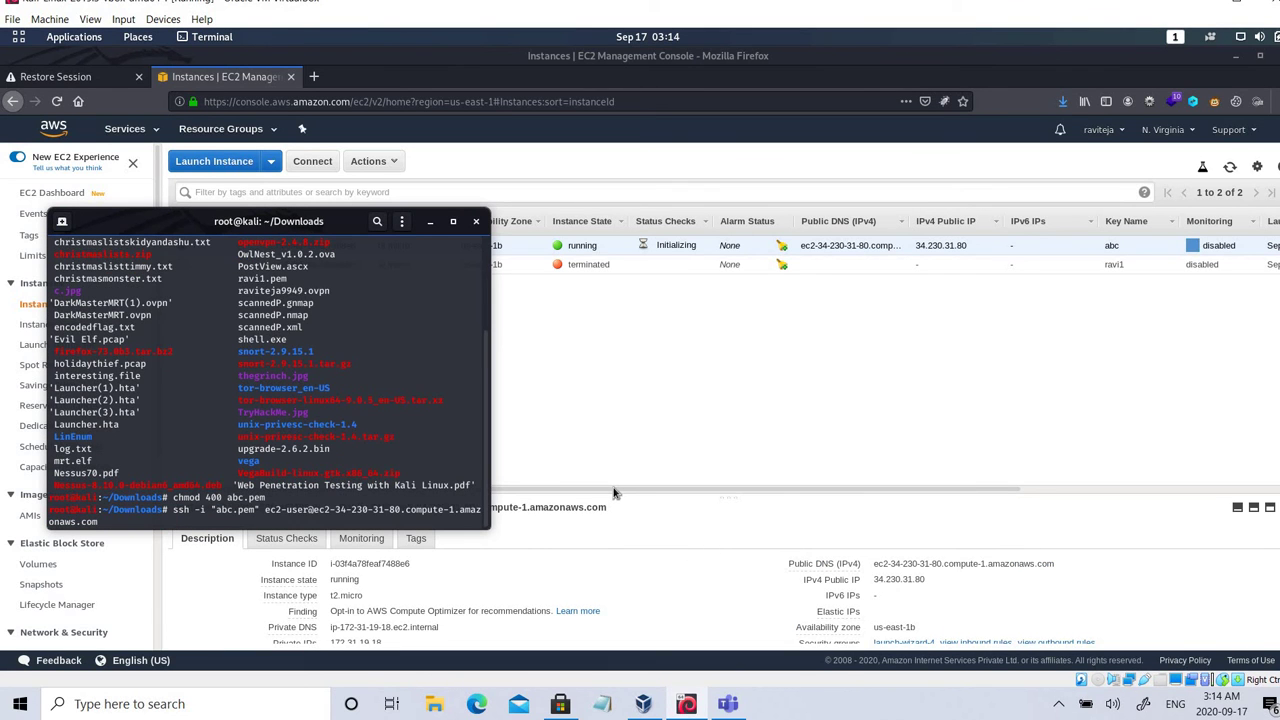
{"action": "key", "text": "Return"}
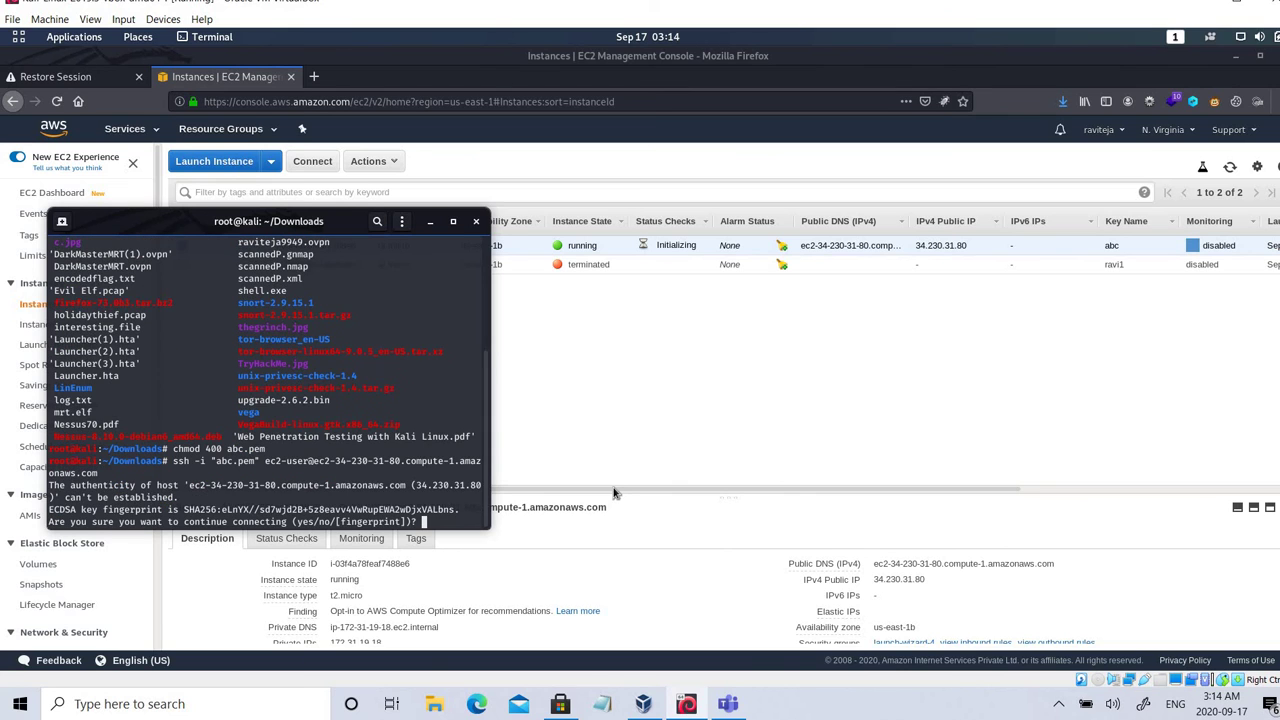
{"action": "type", "text": "yes"}
{"action": "key", "text": "Return"}
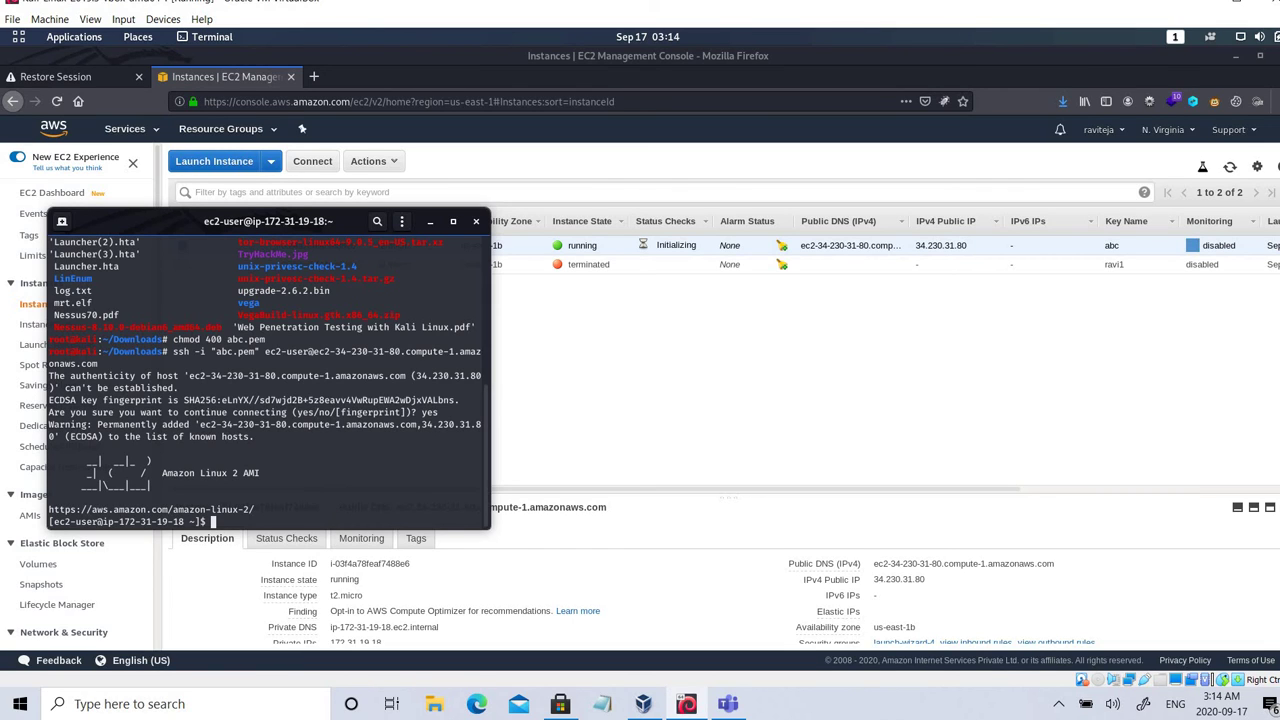
Step: List the instance's home directory, create a directory named ravi in it and list the contents again
{"action": "type", "text": "ls"}
{"action": "key", "text": "Return"}
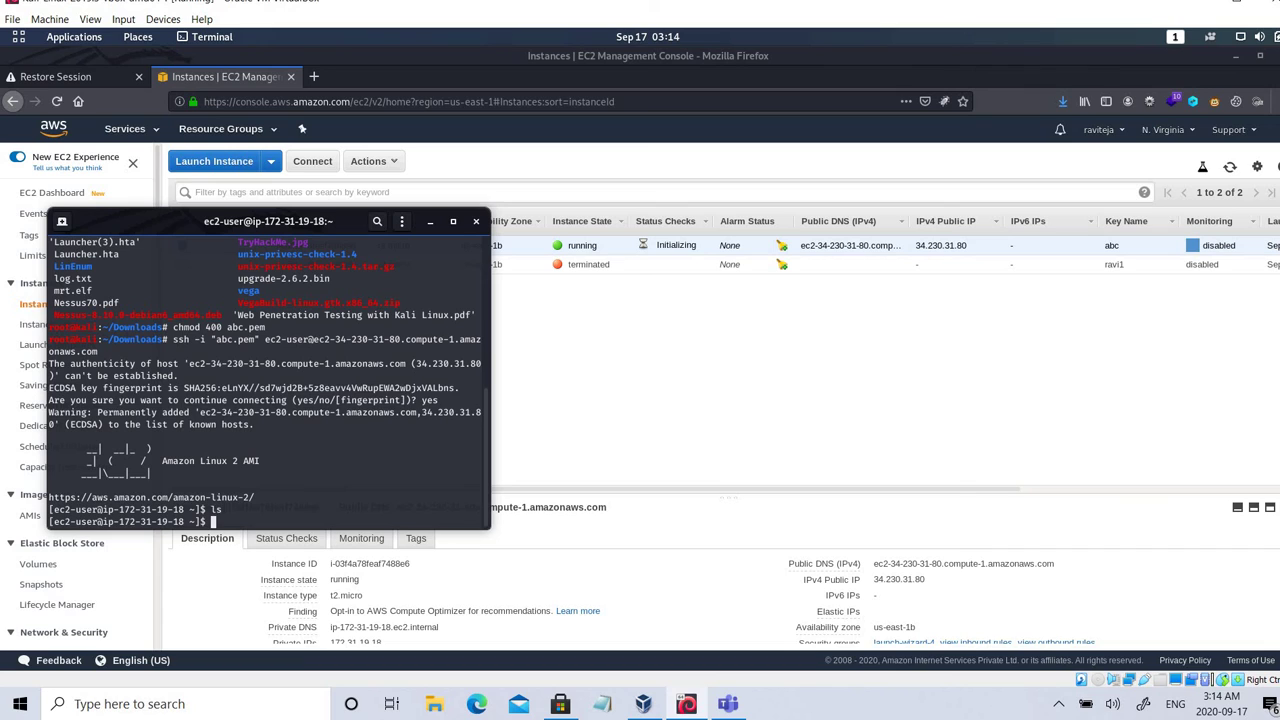
{"action": "type", "text": "mkdir ravi"}
{"action": "key", "text": "Return"}
{"action": "type", "text": "ls"}
{"action": "key", "text": "Return"}
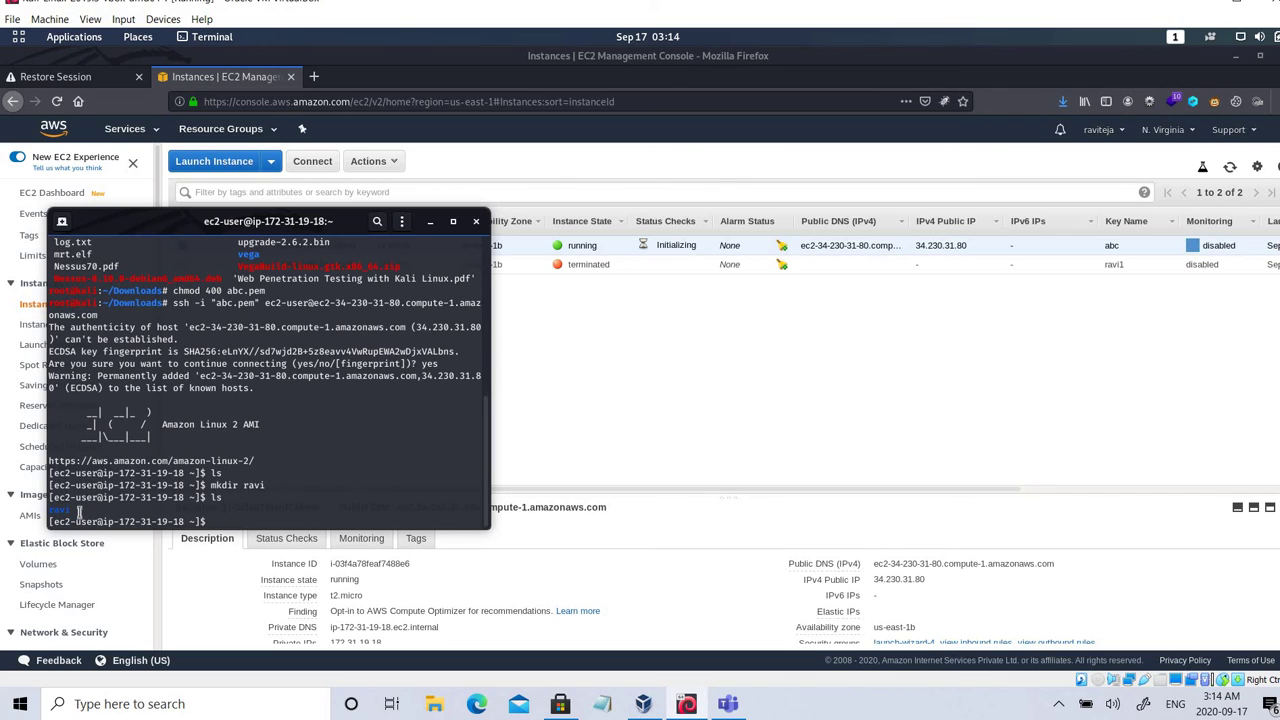
{"action": "triple_click", "coordinate": [57, 511]}
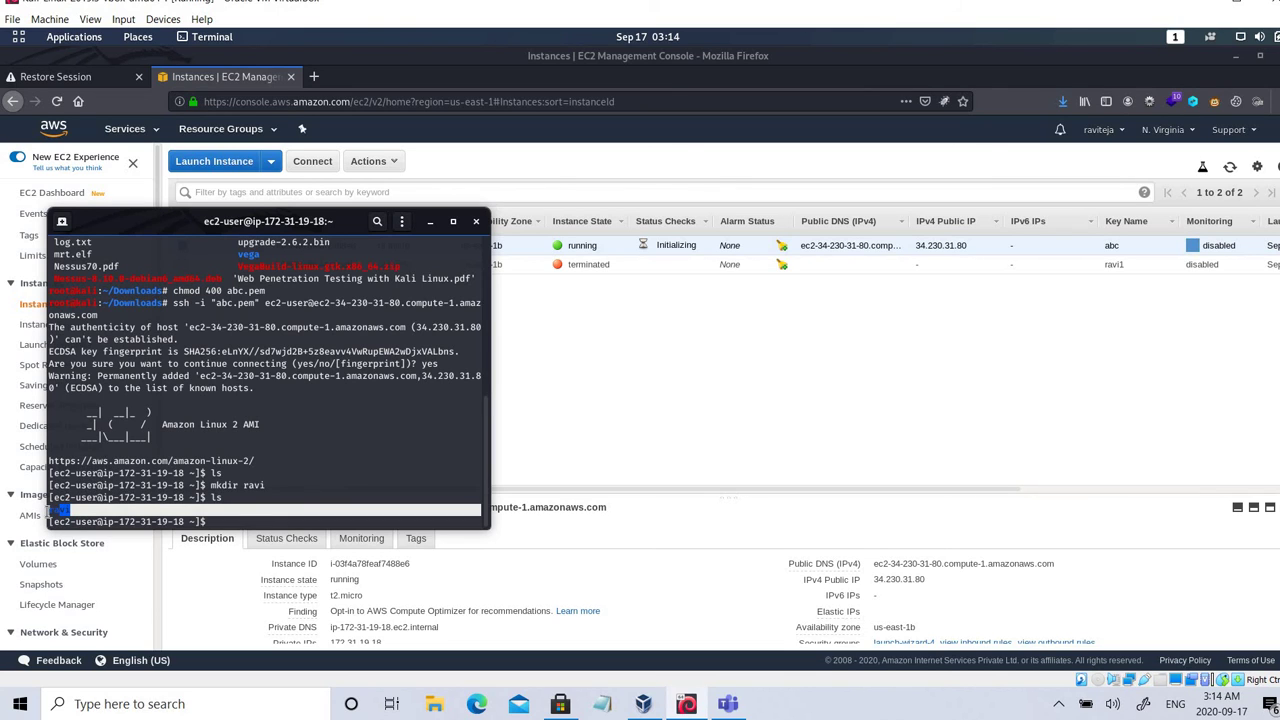
{"action": "left_click", "coordinate": [153, 521]}
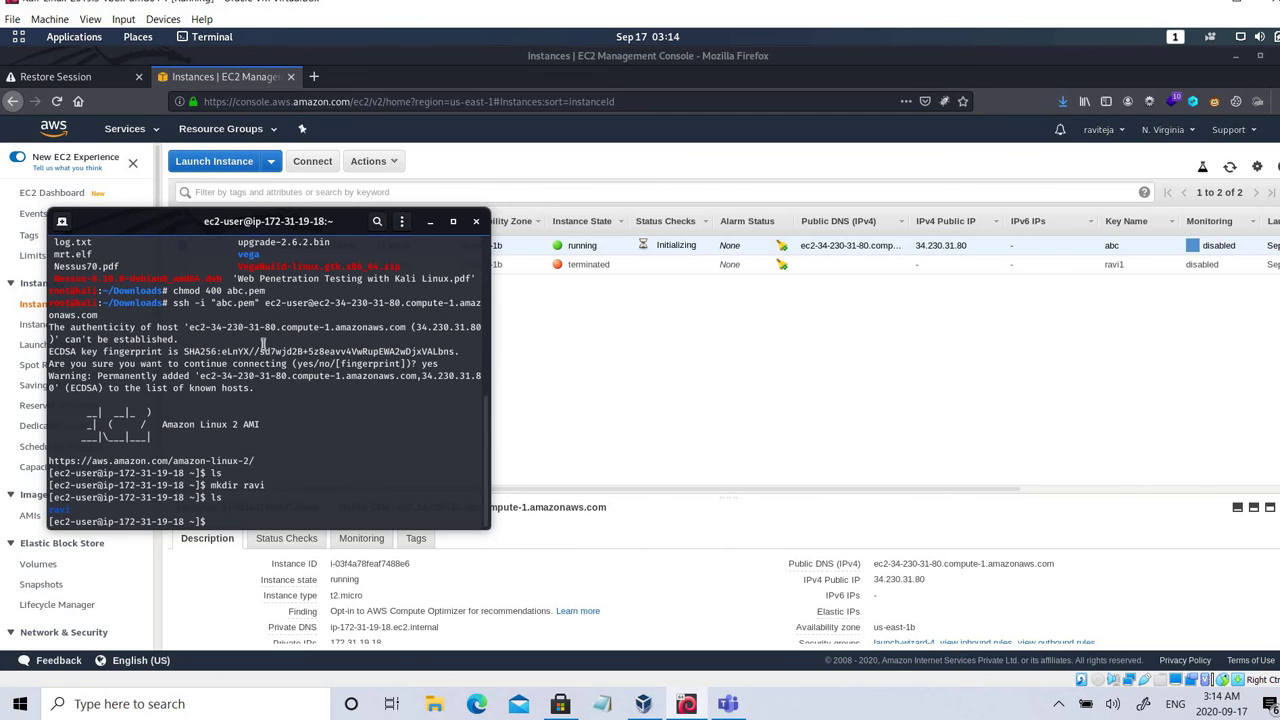
Step: Rearrange the terminal and browser windows on the desktop and open a second, local terminal window
{"action": "left_click_drag", "start_coordinate": [557, 208], "coordinate": [560, 212]}
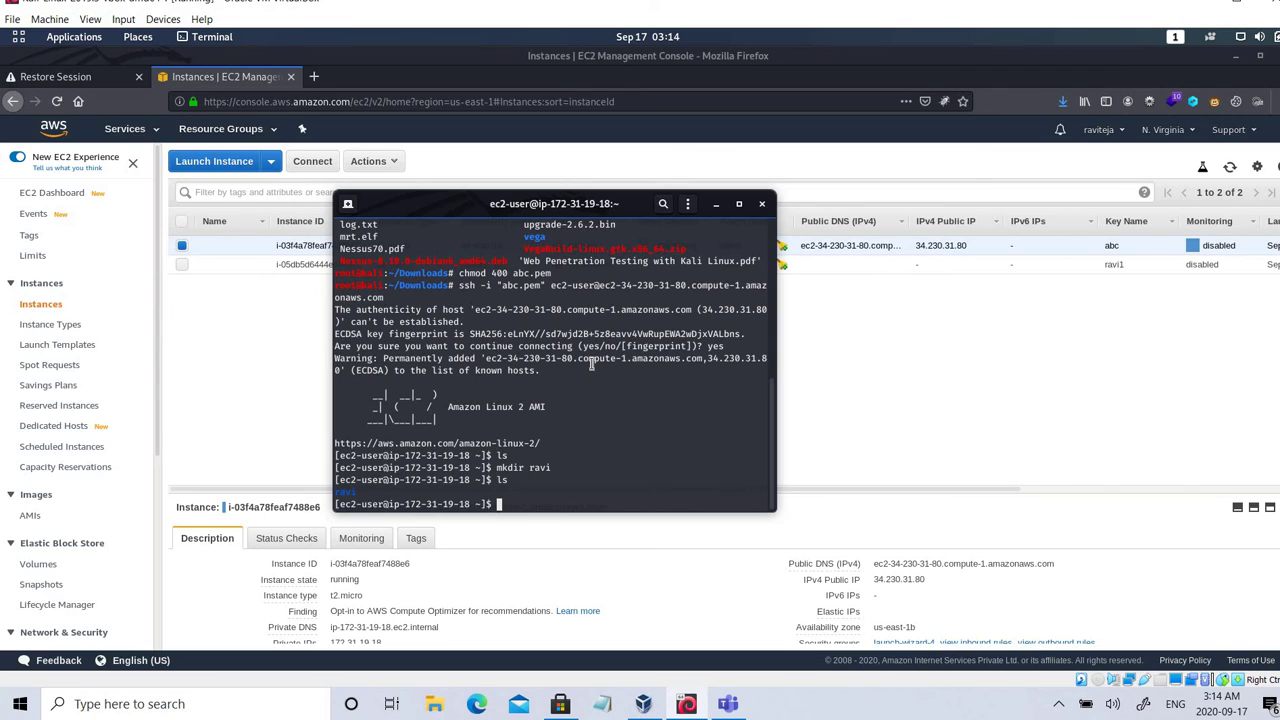
{"action": "left_click", "coordinate": [519, 86]}
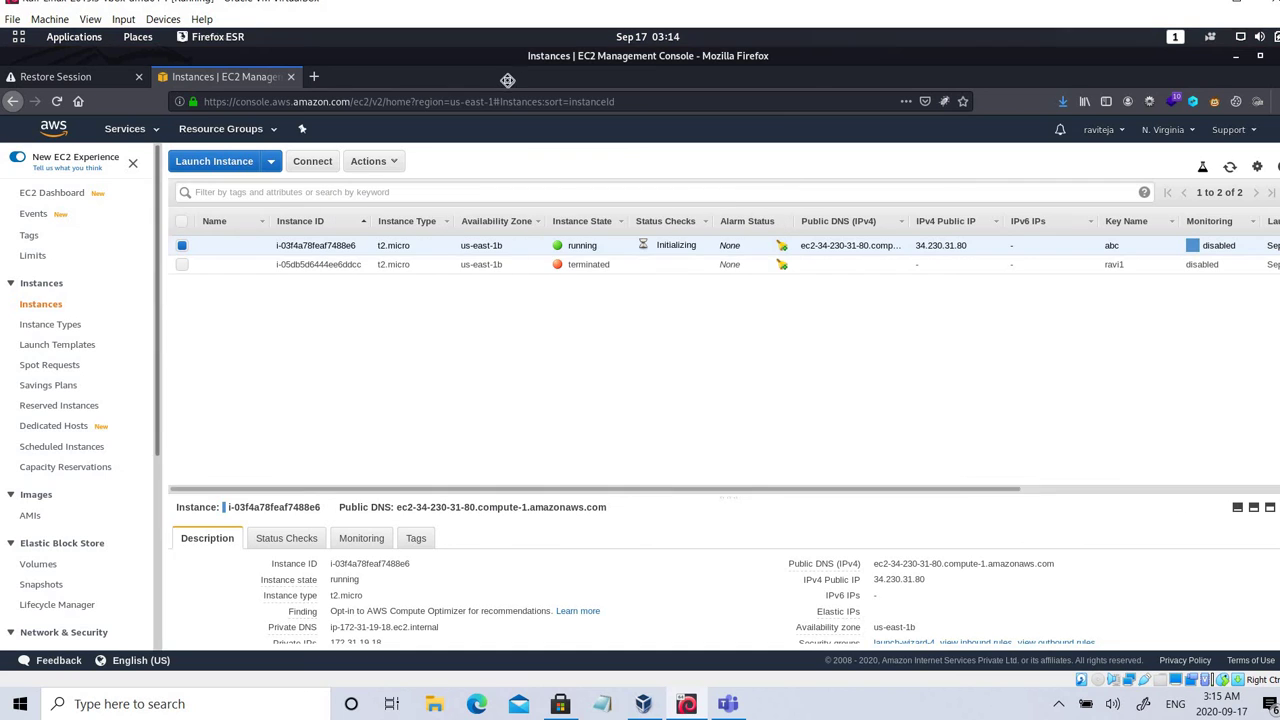
{"action": "left_click_drag", "start_coordinate": [684, 130], "coordinate": [712, 140]}
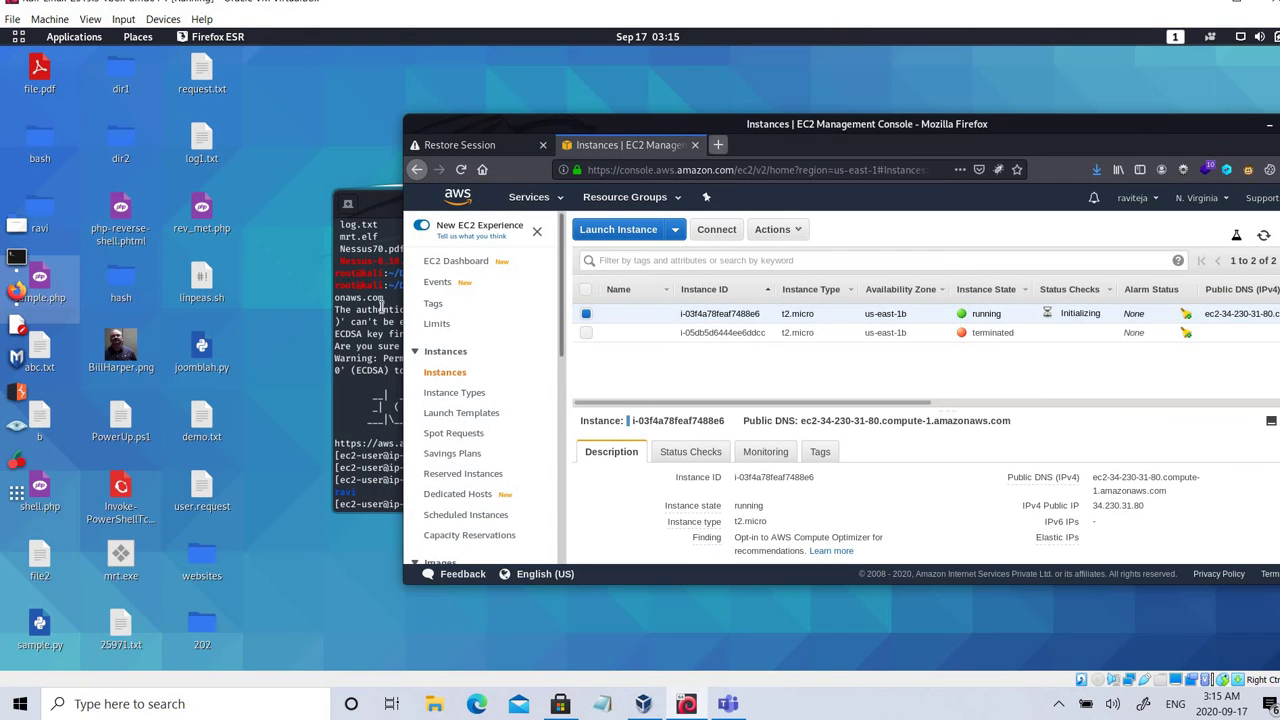
{"action": "left_click", "coordinate": [368, 325]}
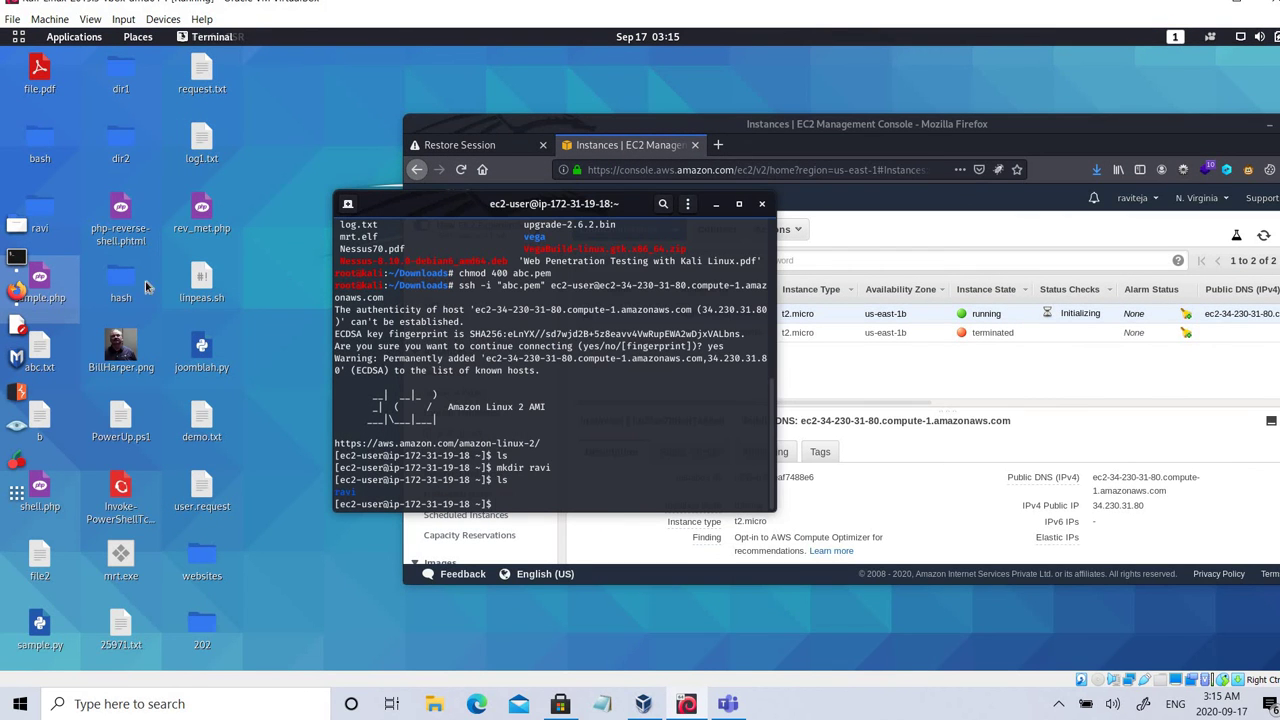
{"action": "right_click", "coordinate": [16, 258]}
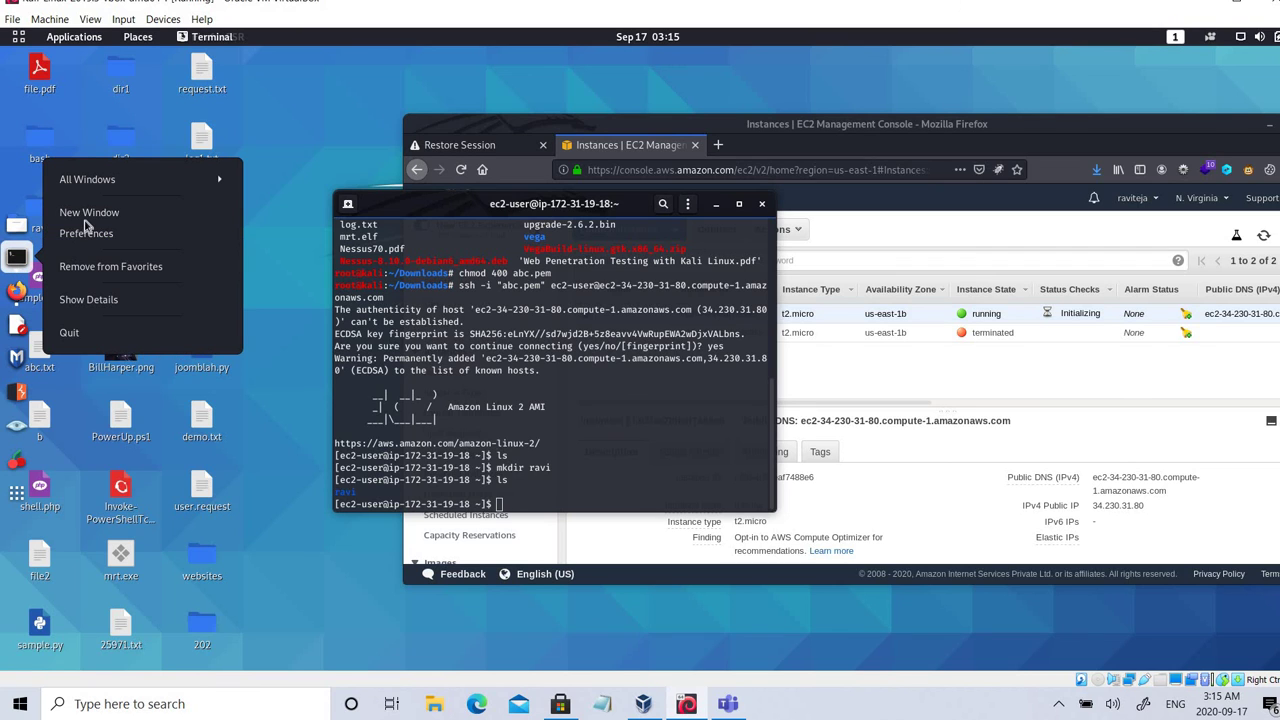
{"action": "left_click", "coordinate": [160, 212]}
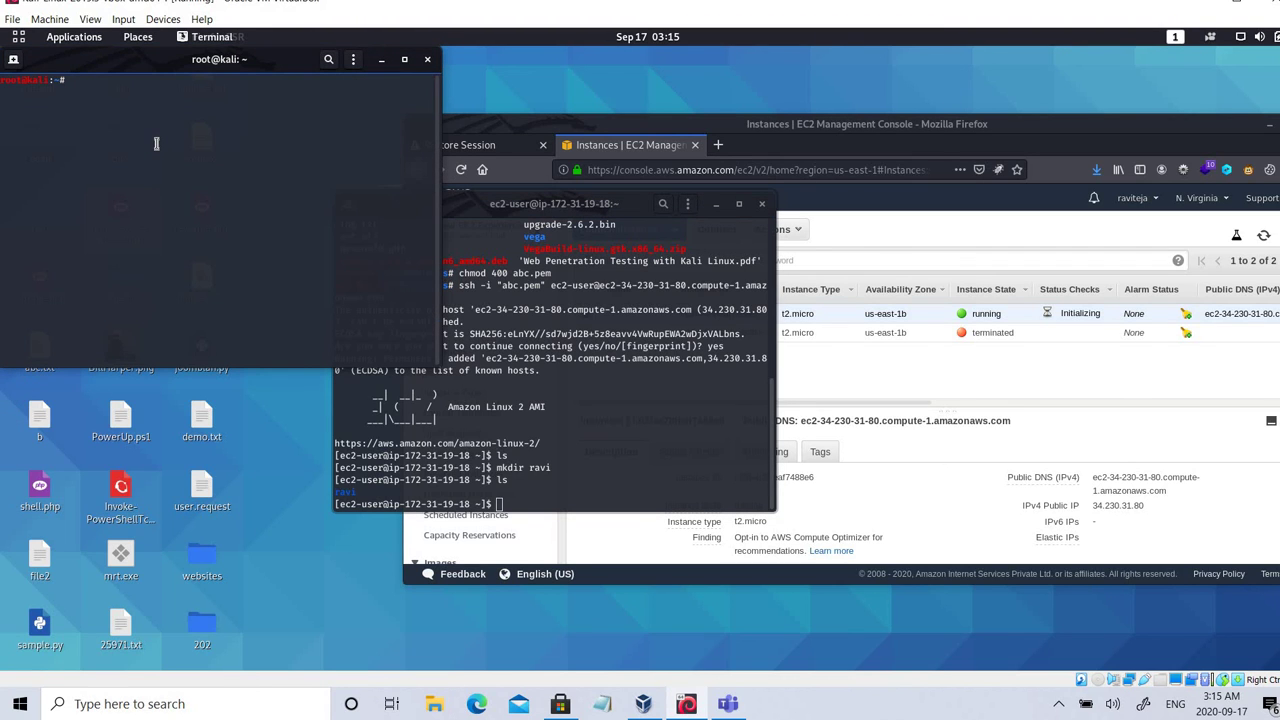
Step: Ping facebook.com from the local Kali terminal and stop the ping after a few replies
{"action": "type", "text": "ping facebook"}
{"action": "key", "text": "Return"}
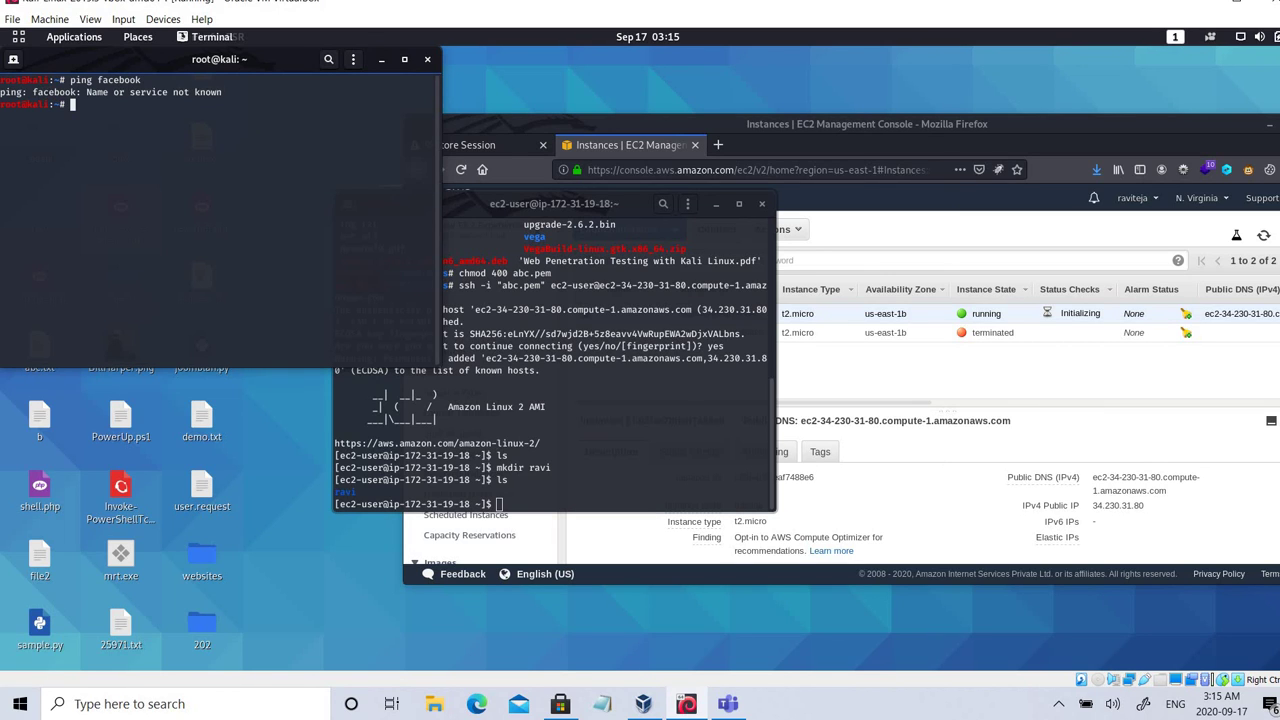
{"action": "type", "text": "pingf"}
{"action": "key", "text": "BackSpace"}
{"action": "type", "text": "facebook.com"}
{"action": "key", "text": "Return"}
{"action": "key", "text": "ctrl+c"}
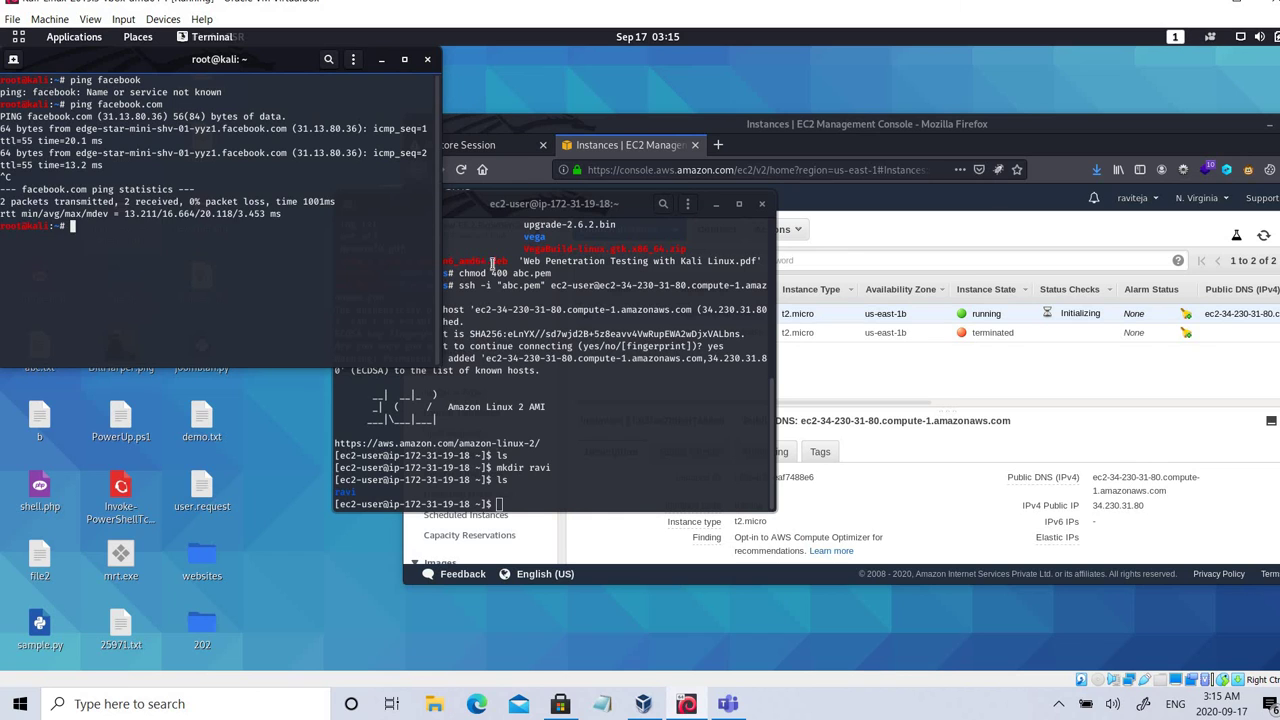
Step: Ping facebook.com from the EC2 instance's SSH session for comparison, stop the ping and minimize the local terminal
{"action": "left_click_drag", "start_coordinate": [519, 209], "coordinate": [657, 130]}
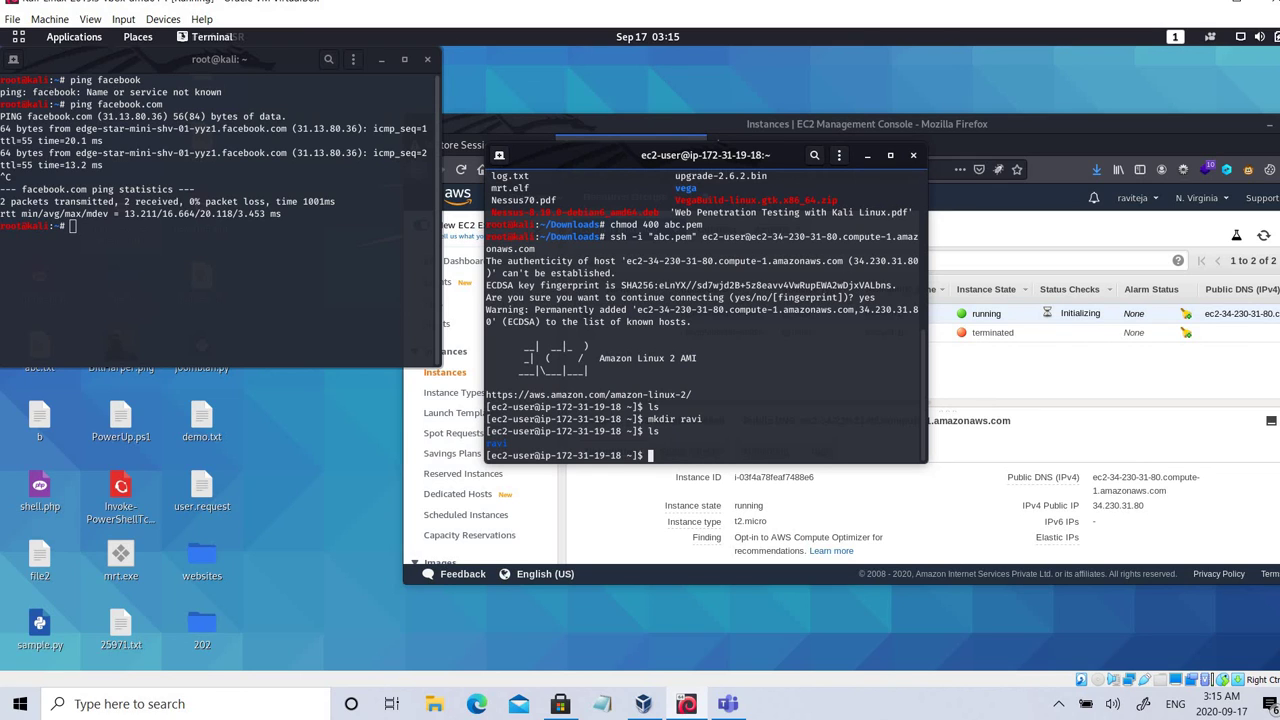
{"action": "type", "text": "ping facebook.com"}
{"action": "key", "text": "Return"}
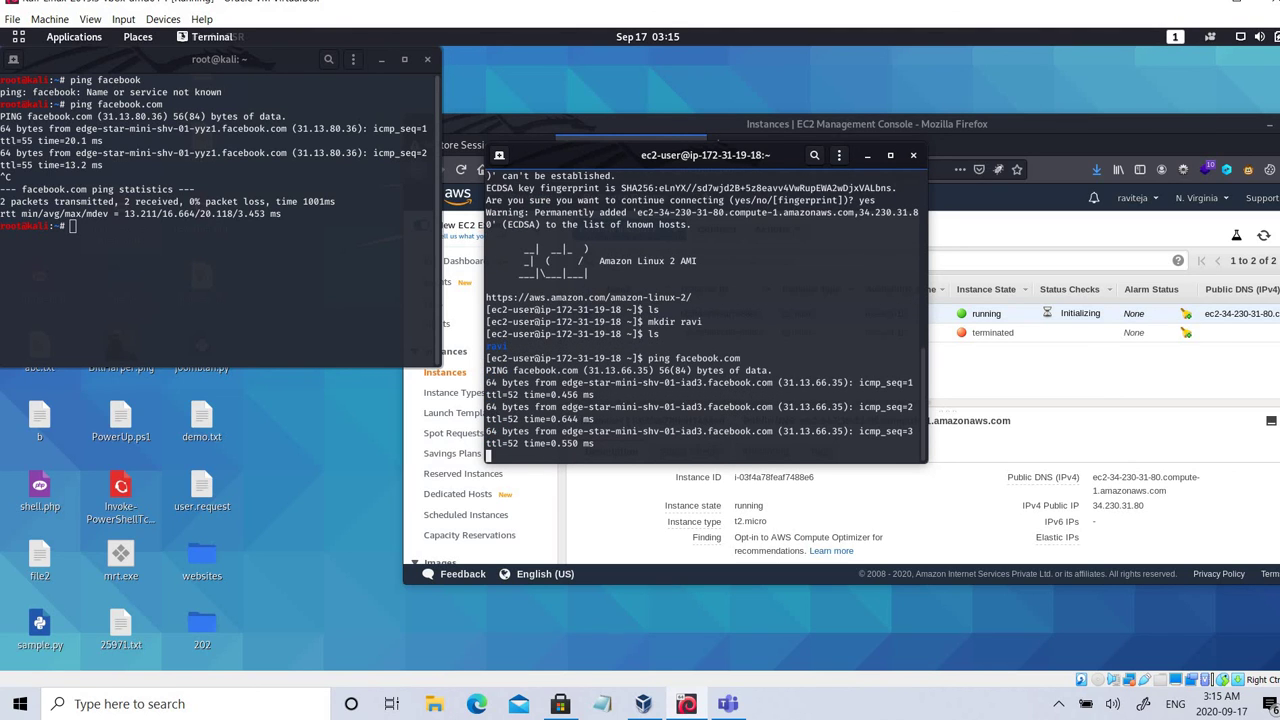
{"action": "key", "text": "ctrl+c"}
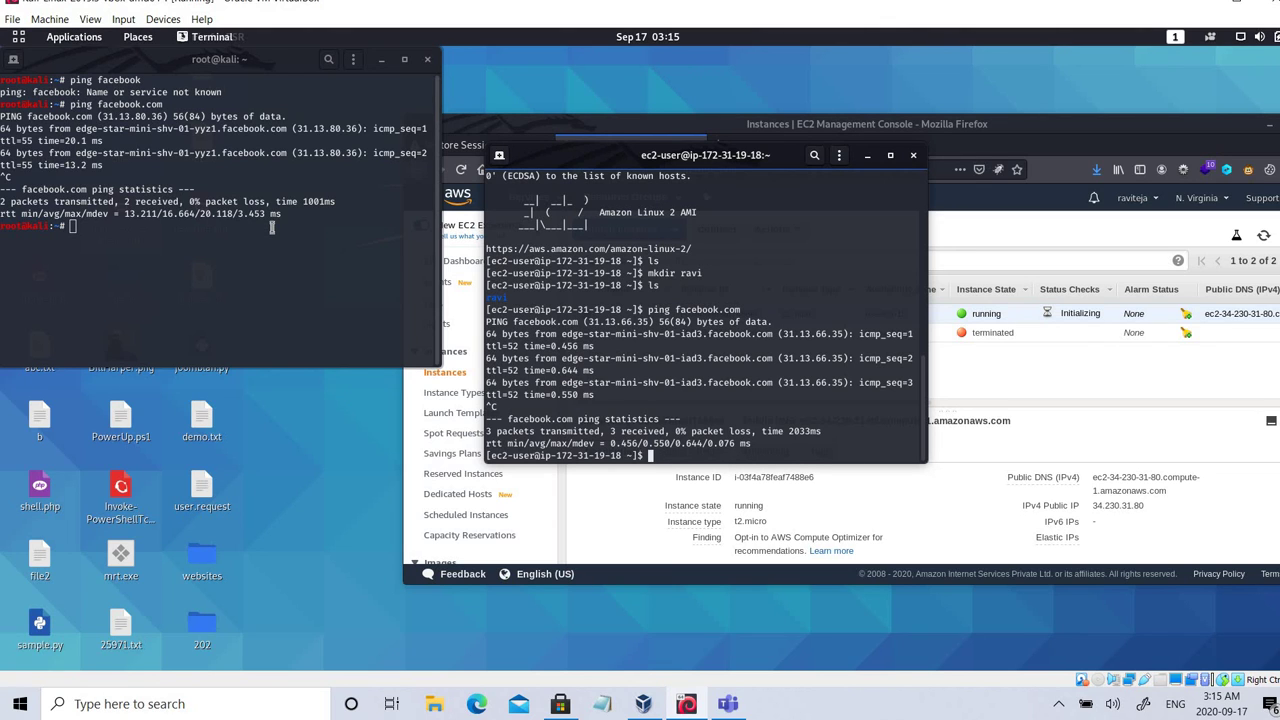
{"action": "left_click", "coordinate": [382, 61]}
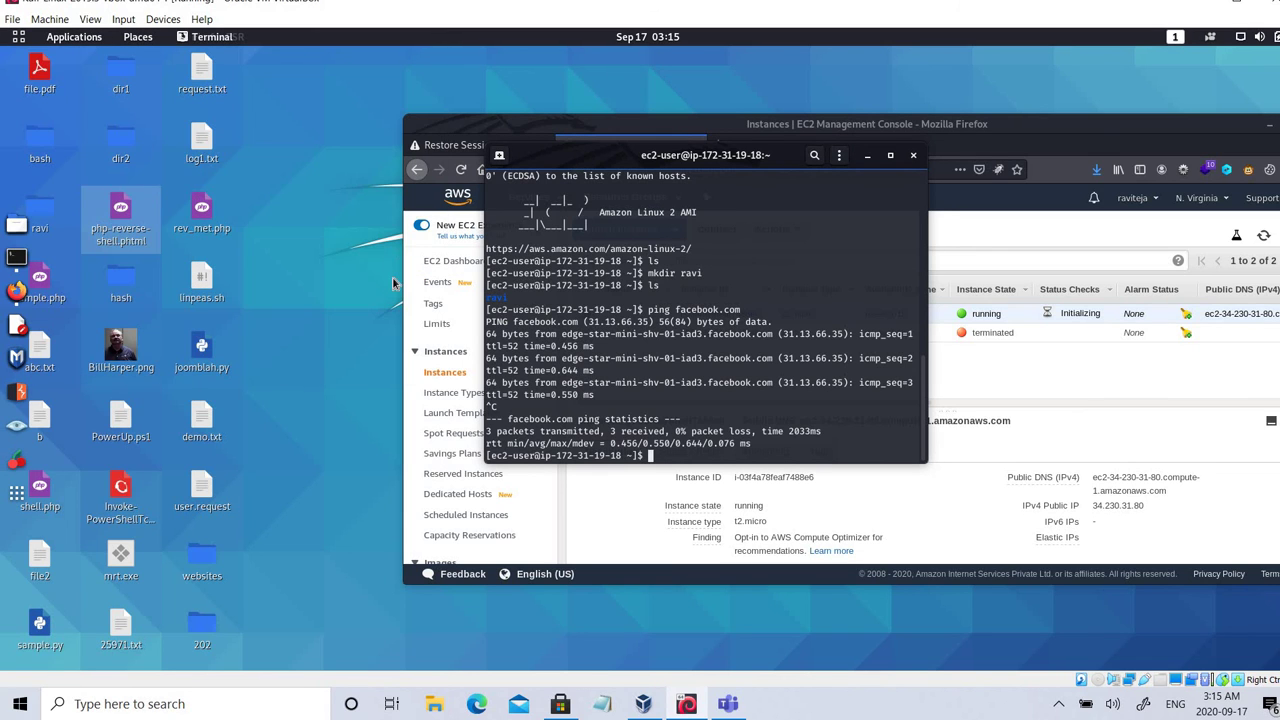